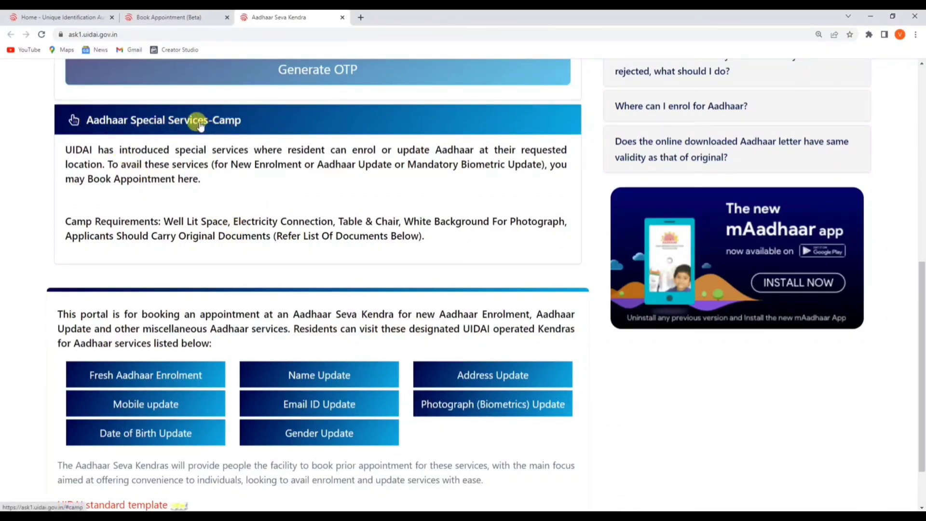
Open the Aadhaar Special Services-Camp service and check availability for area pin code 400612
click(147, 125)
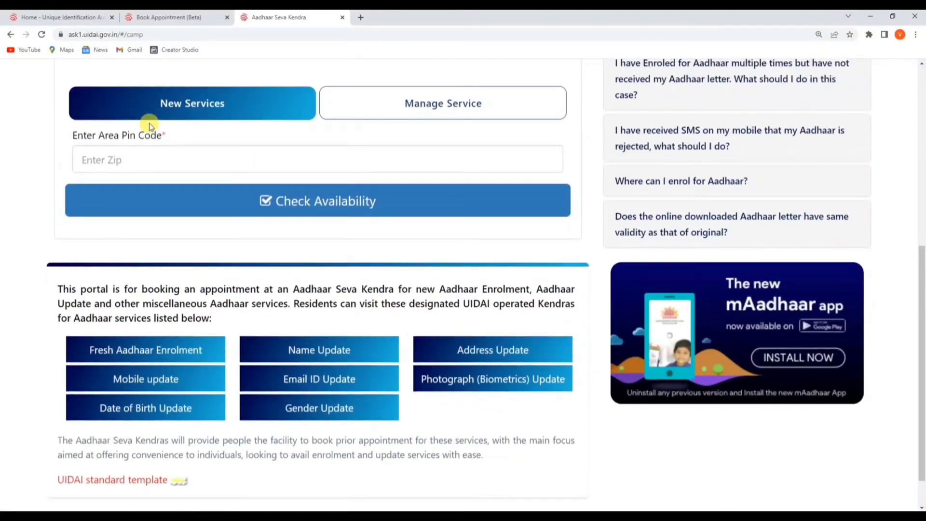
click(101, 158)
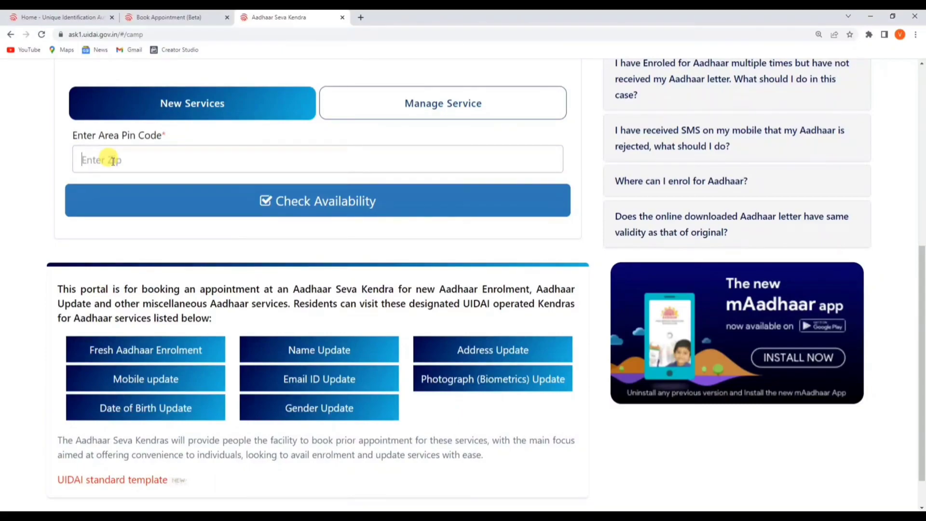
text(400612)
click(113, 183)
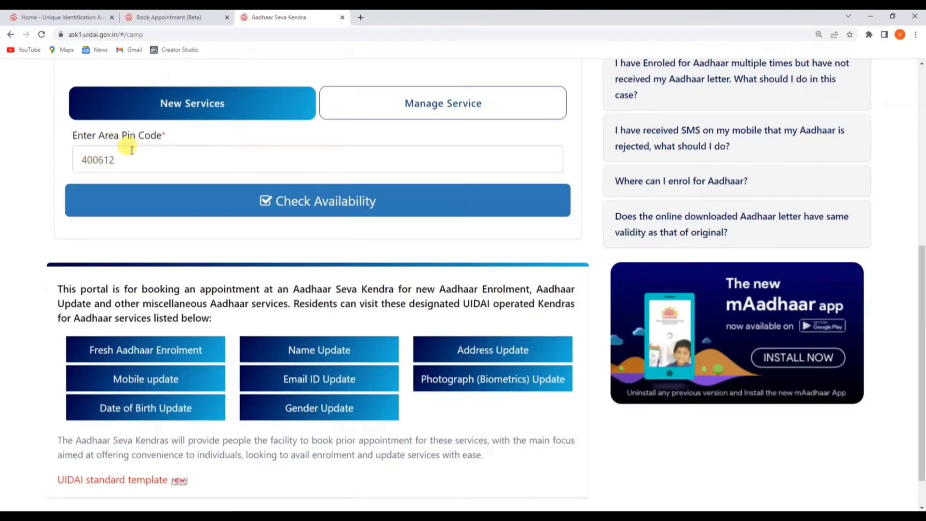
click(318, 207)
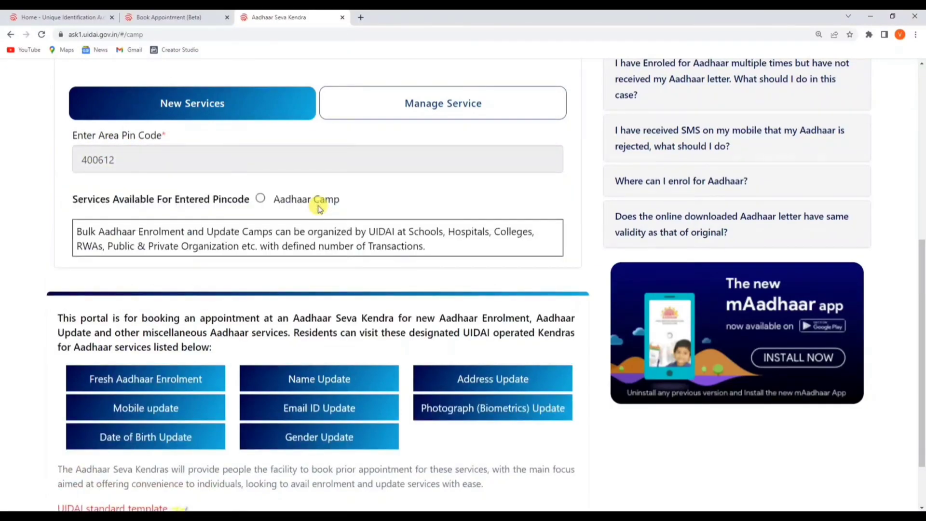
Choose Aadhaar Camp from the services available for the entered pin code
drag(71, 200, 244, 208)
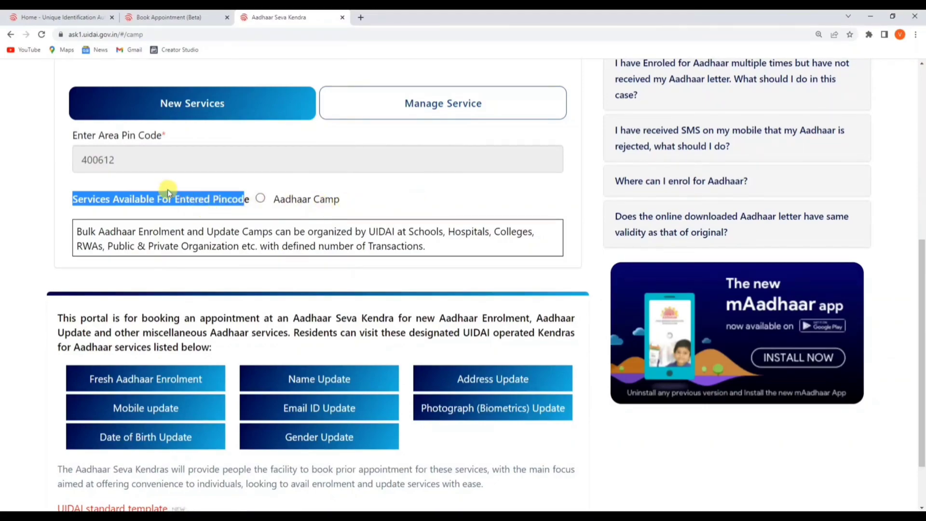
click(200, 215)
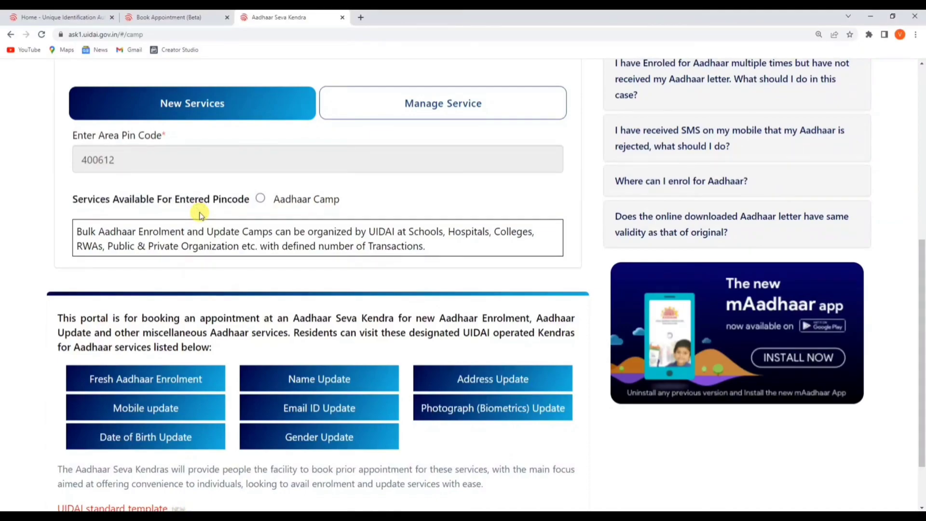
click(261, 199)
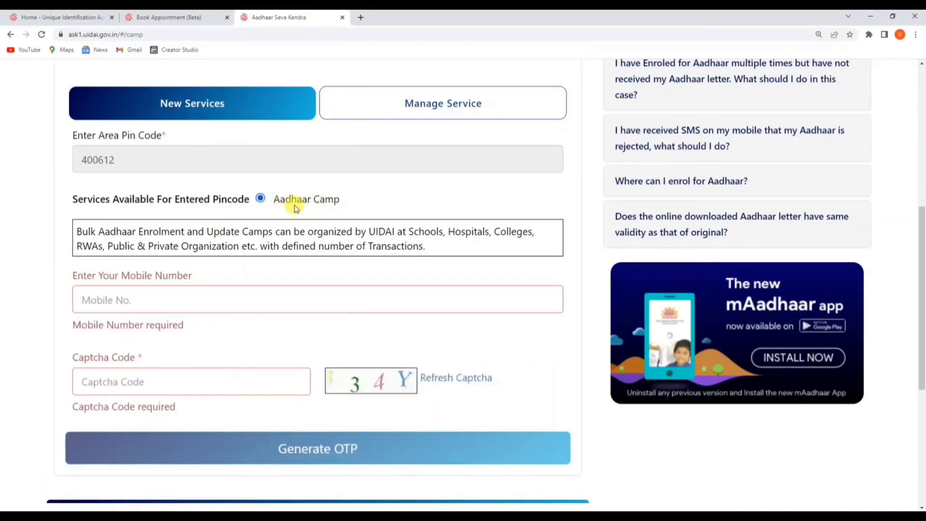
Request an OTP with the mobile number and captcha code, and verify the OTP to reach the camp registration form
scroll(296, 208, down, 2)
click(123, 203)
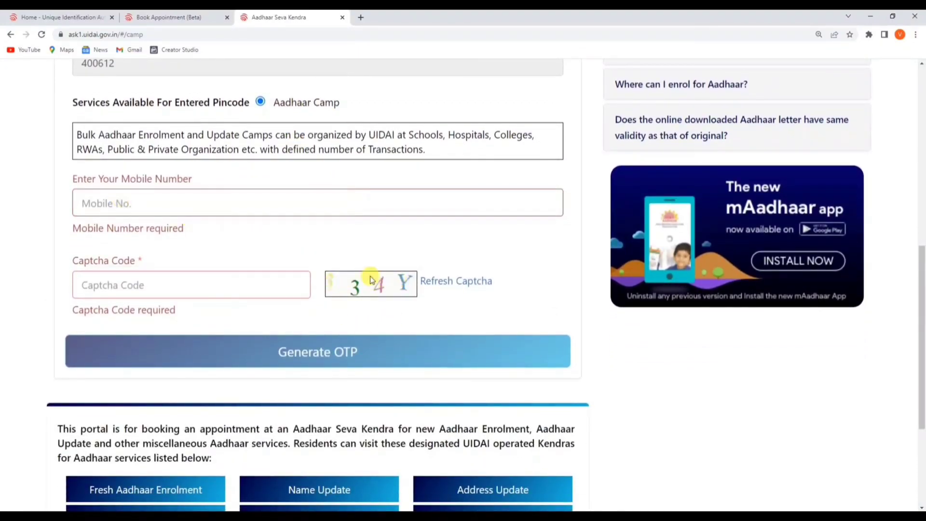
click(121, 274)
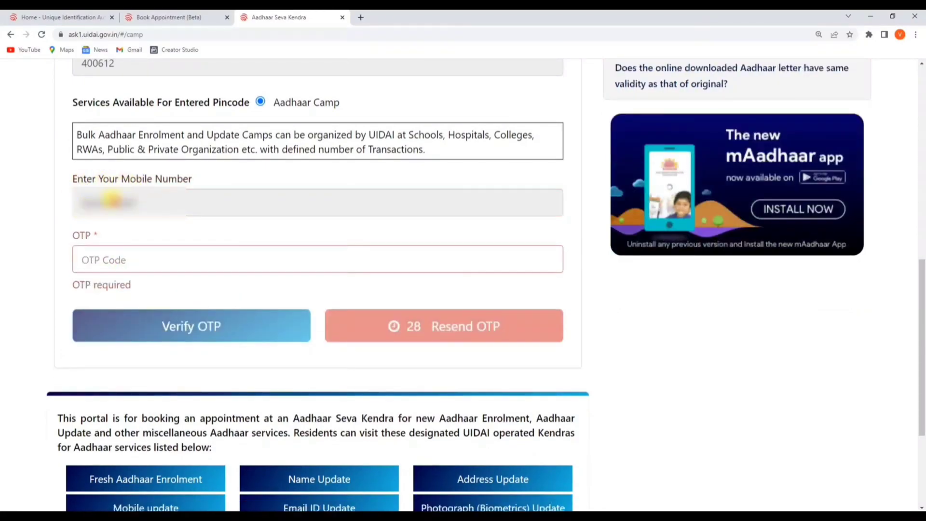
click(93, 261)
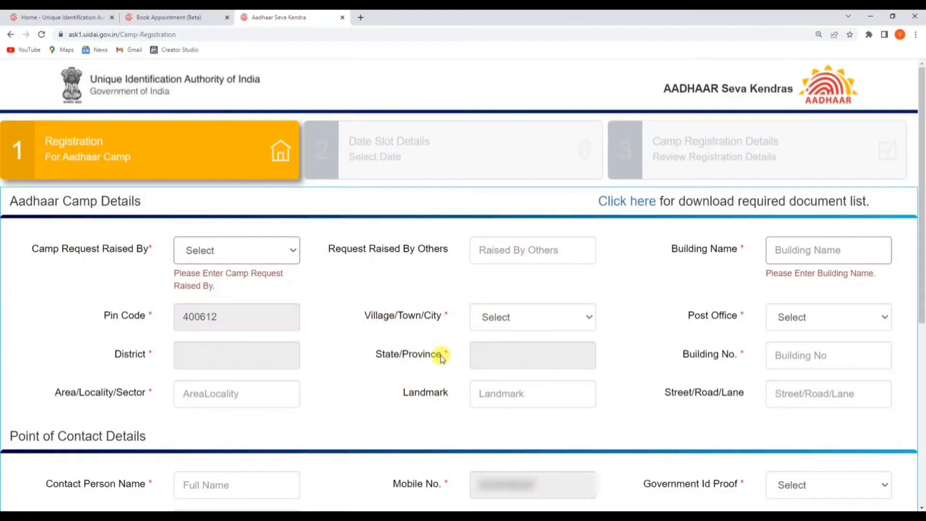
Set Camp Request Raised By to Private Entity and activate the Building Name field
drag(64, 254, 147, 257)
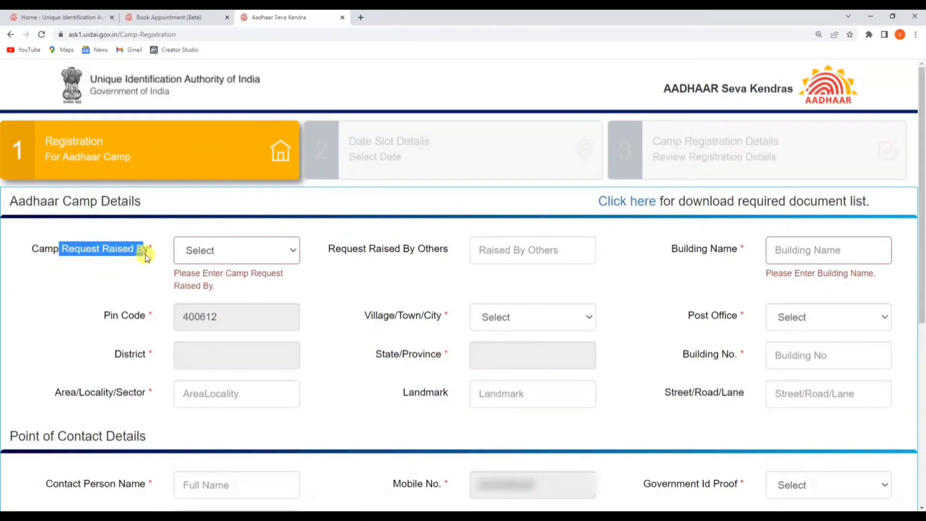
click(199, 251)
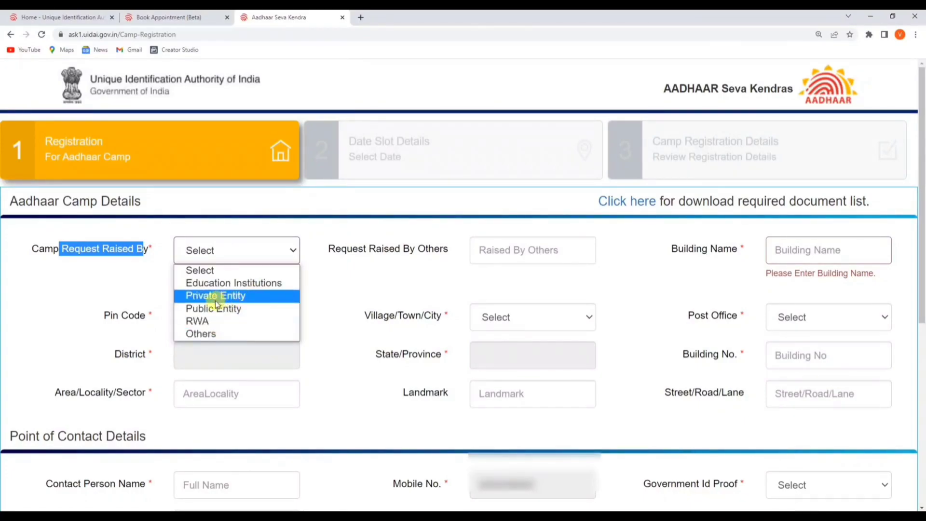
click(246, 296)
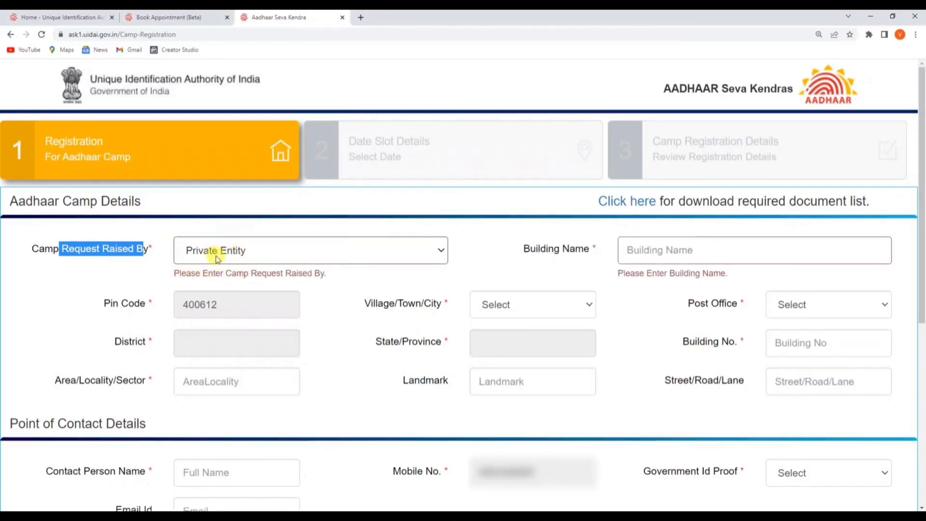
drag(520, 248, 587, 252)
click(648, 249)
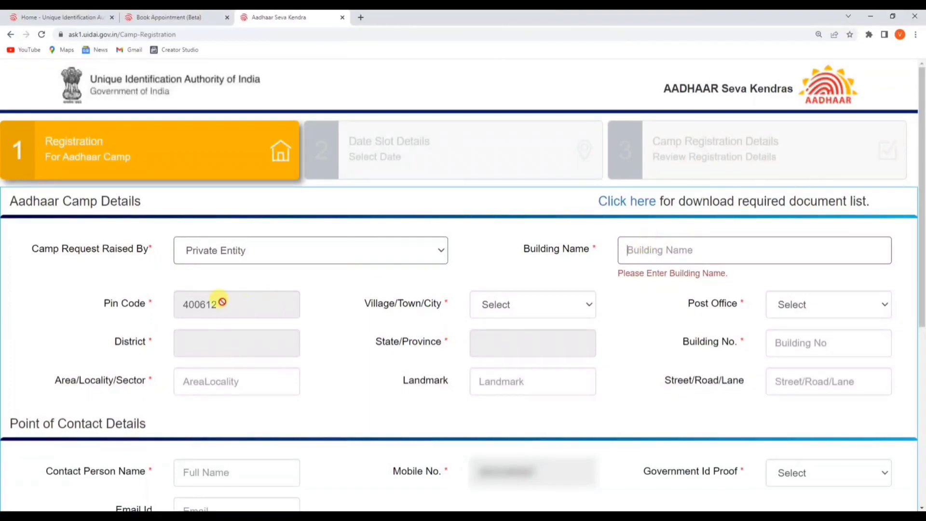
Set both the Village/Town/City and the Post Office of the camp to Thane
drag(366, 304, 443, 308)
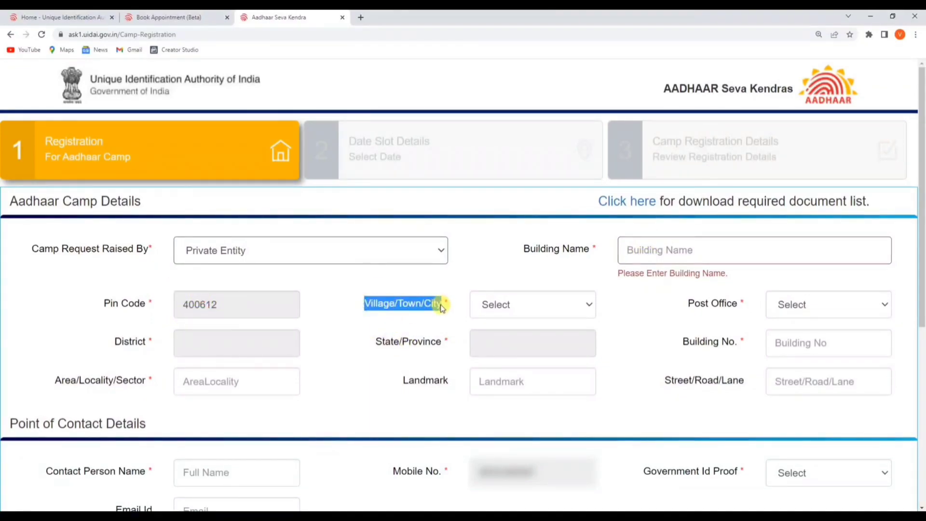
click(492, 305)
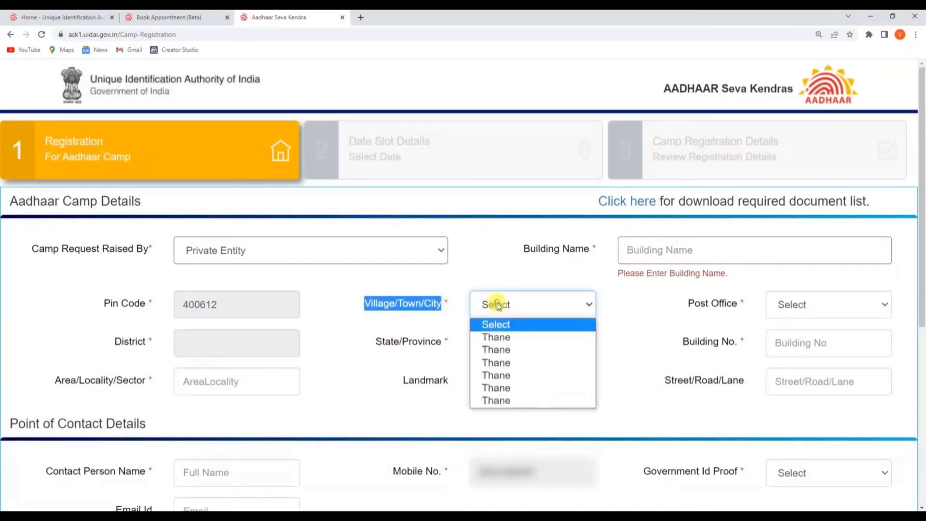
click(494, 379)
drag(690, 304, 745, 304)
click(803, 303)
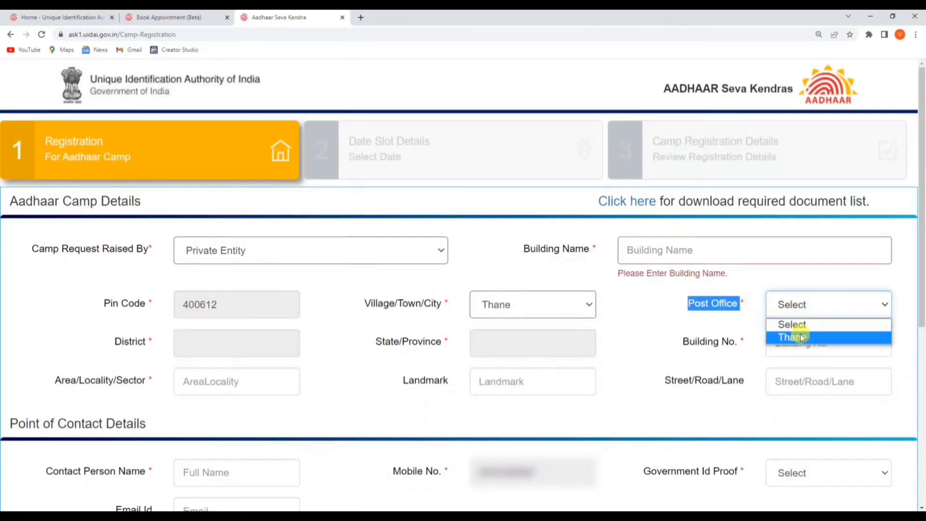
click(796, 336)
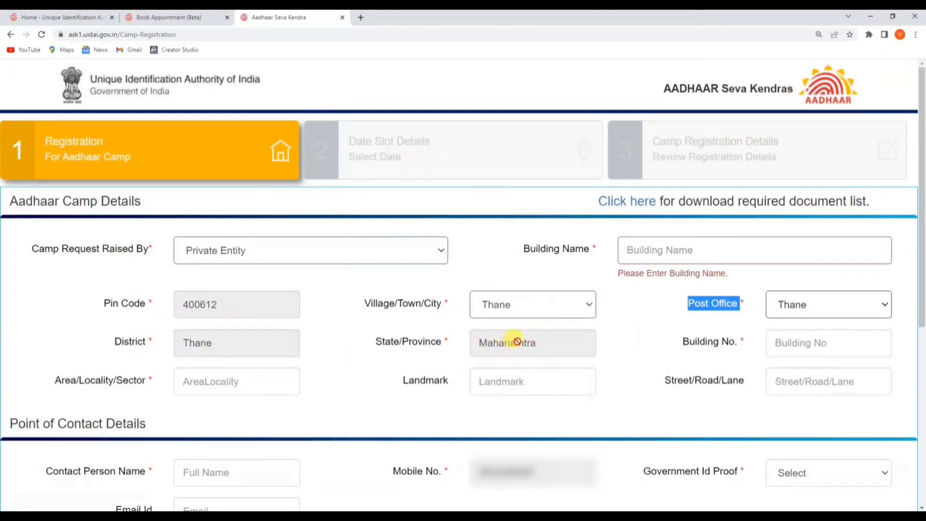
Go through the Building No., Area/Locality/Sector, Landmark and Street/Road/Lane fields of the camp details without filling them in
drag(682, 340, 743, 341)
click(783, 339)
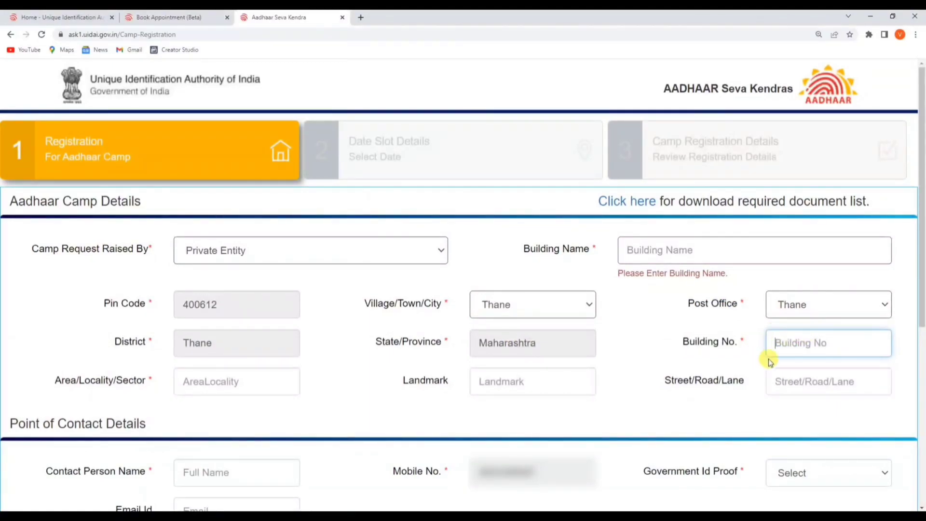
drag(55, 395, 145, 396)
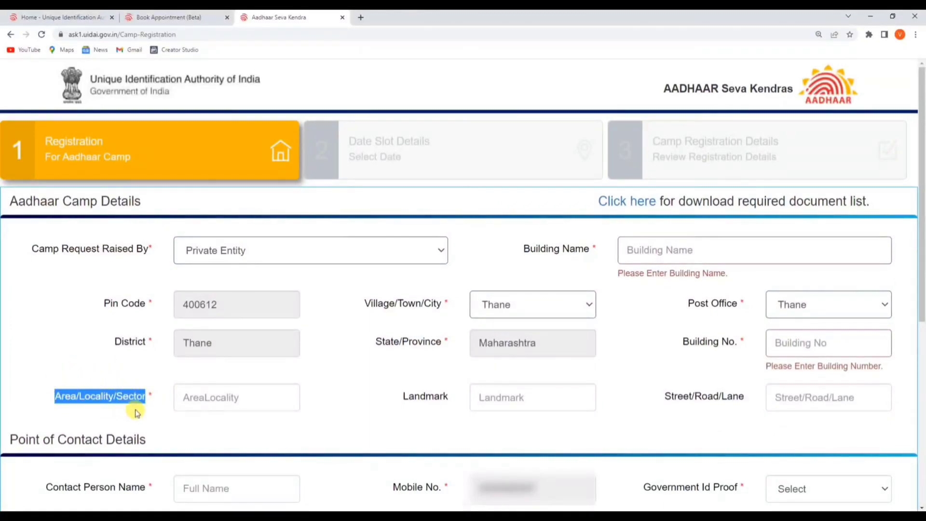
click(219, 399)
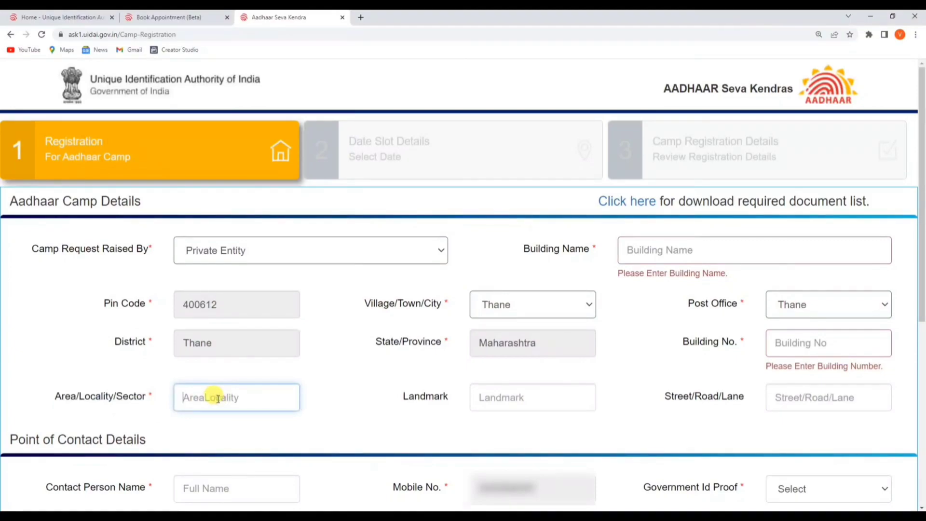
drag(403, 395, 497, 392)
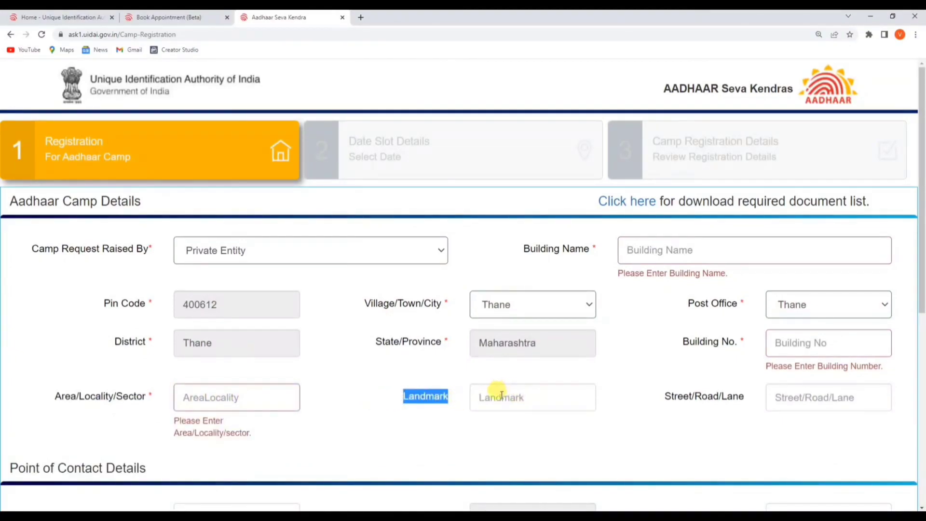
click(500, 395)
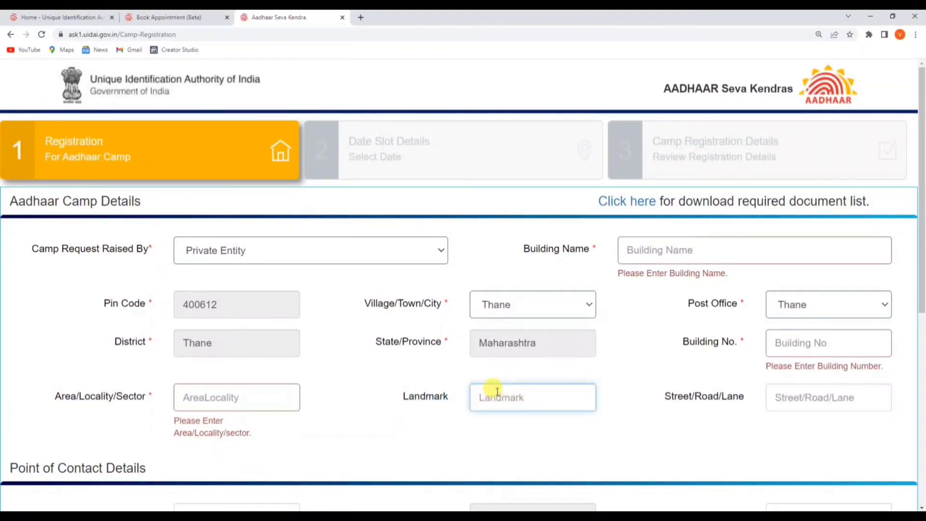
drag(665, 397, 740, 399)
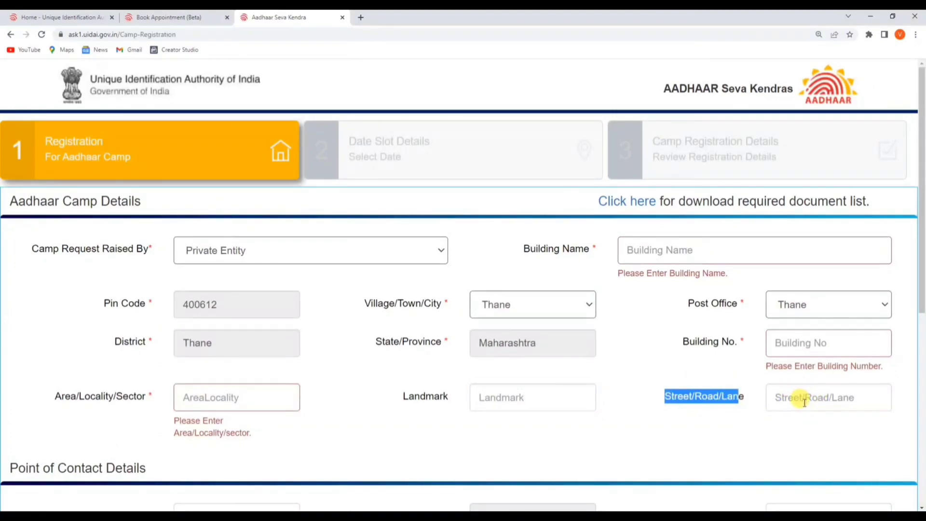
click(635, 419)
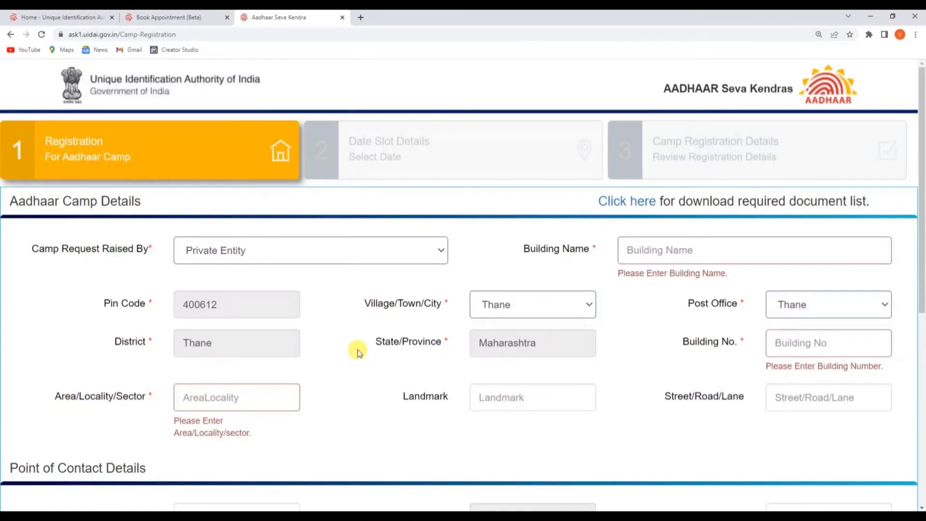
Examine the Point of Contact Details section and its Contact Person Name field
scroll(357, 349, down, 5)
drag(10, 241, 158, 250)
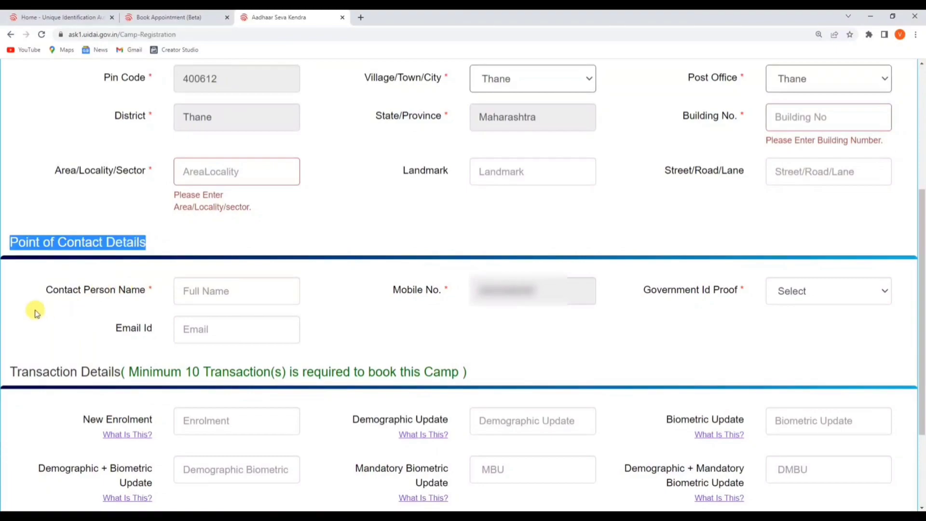
click(50, 290)
triple_click(145, 291)
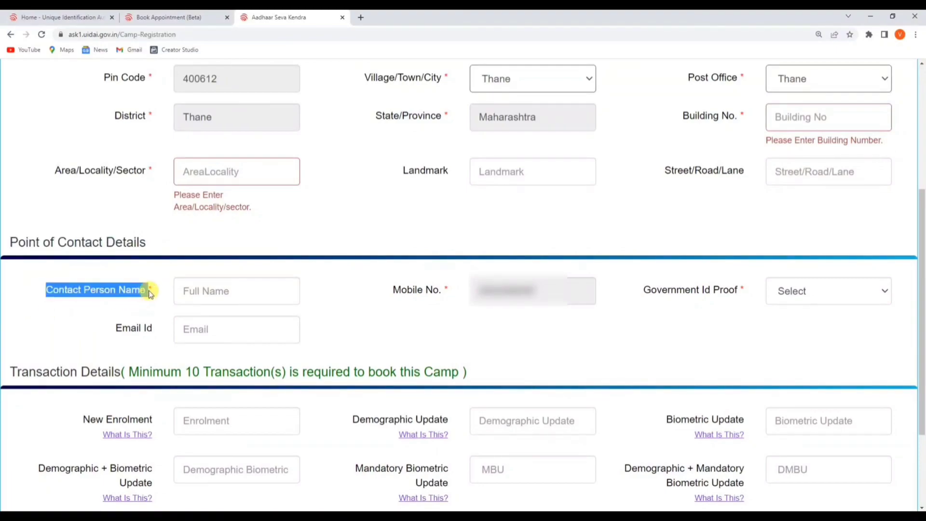
click(225, 291)
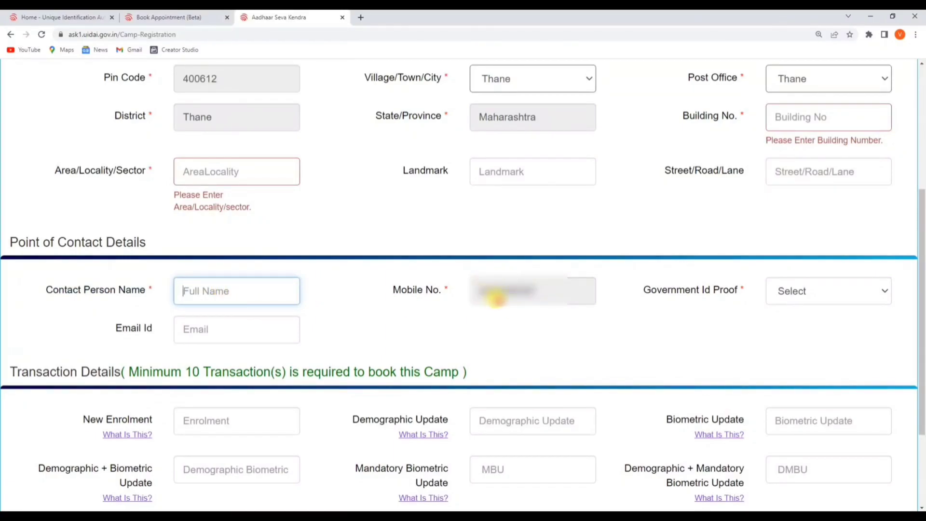
Set the contact person's Government Id Proof to PAN Card/e-PAN Card
drag(643, 290, 740, 295)
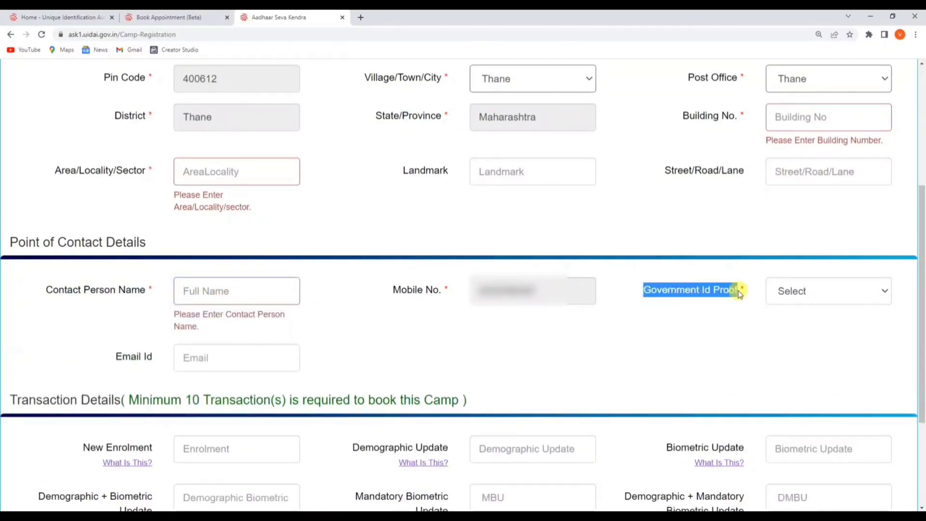
click(801, 293)
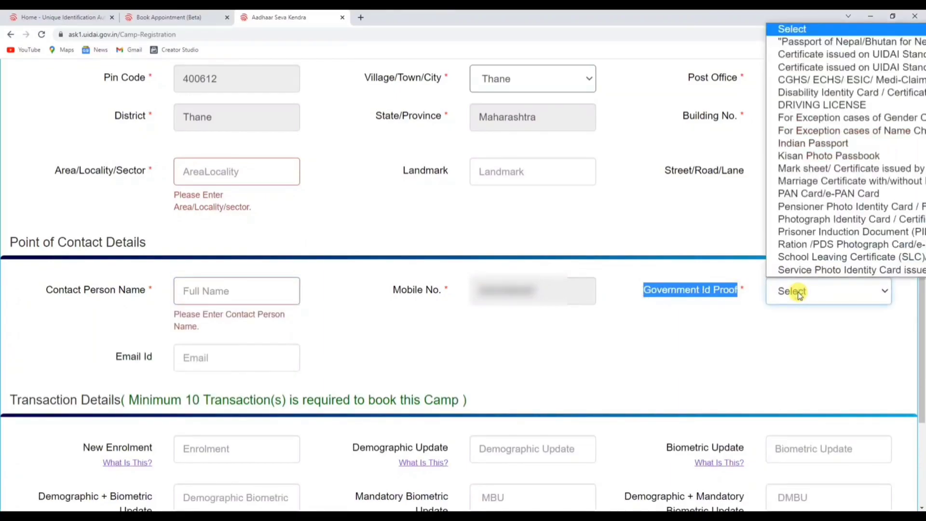
scroll(827, 193, down, 1)
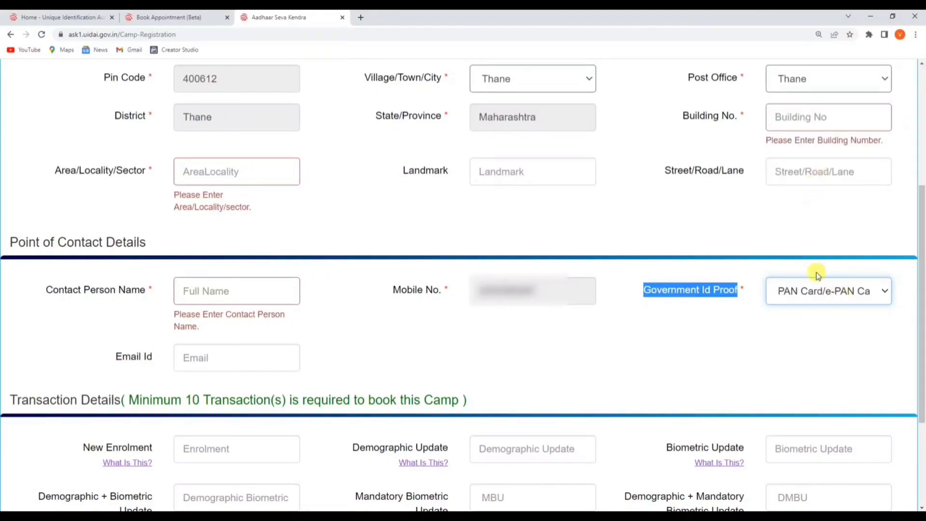
click(799, 322)
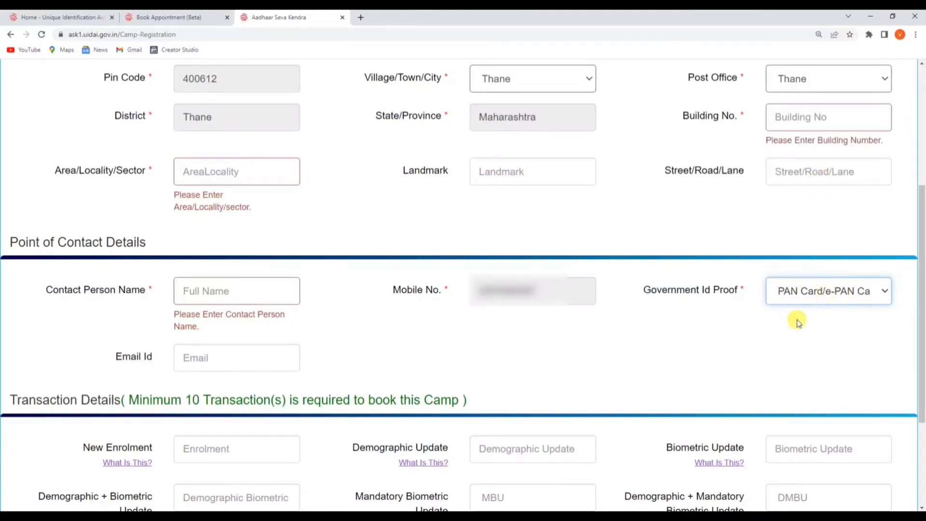
Examine the contact's Email Id field and the Transaction Details section with its minimum transaction requirement
click(182, 363)
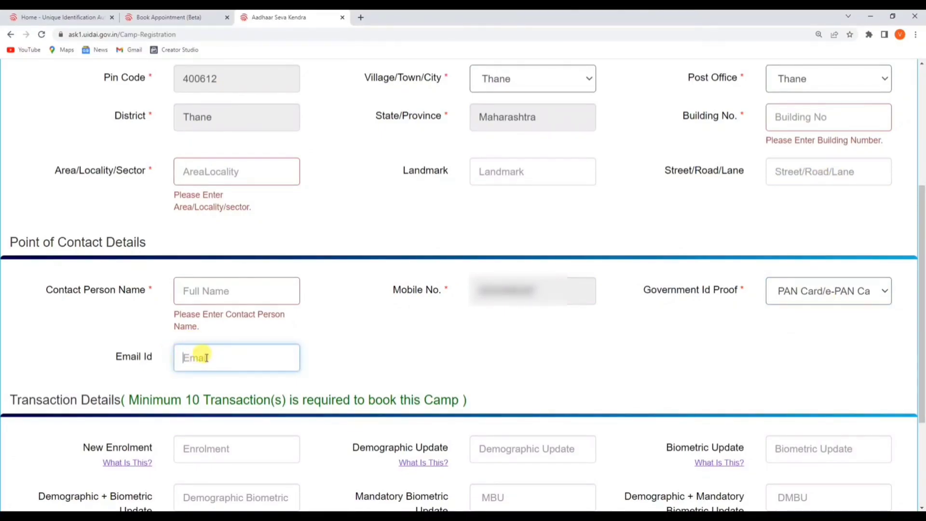
scroll(207, 358, down, 3)
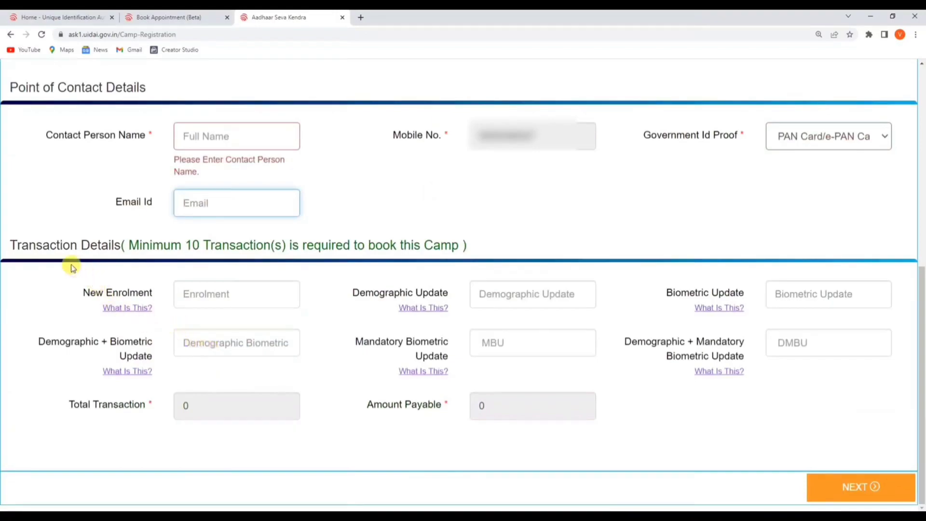
drag(11, 245, 122, 244)
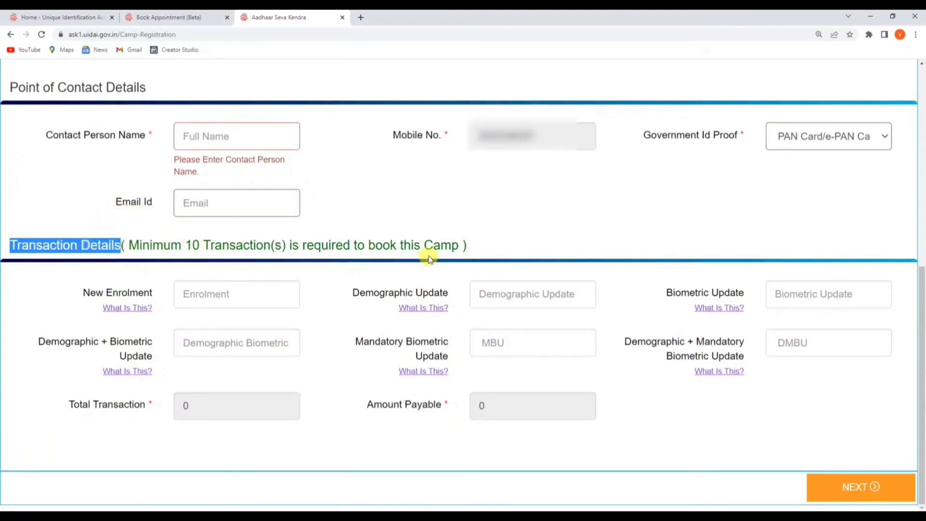
Check the minimum transaction requirement and set the New Enrolment count to 0 in the Transaction Details
click(132, 246)
drag(131, 246, 271, 241)
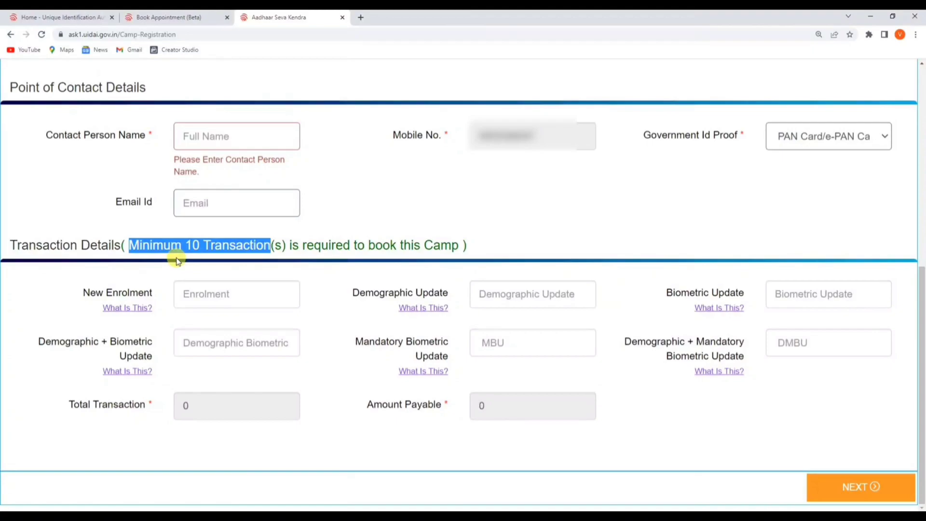
click(213, 261)
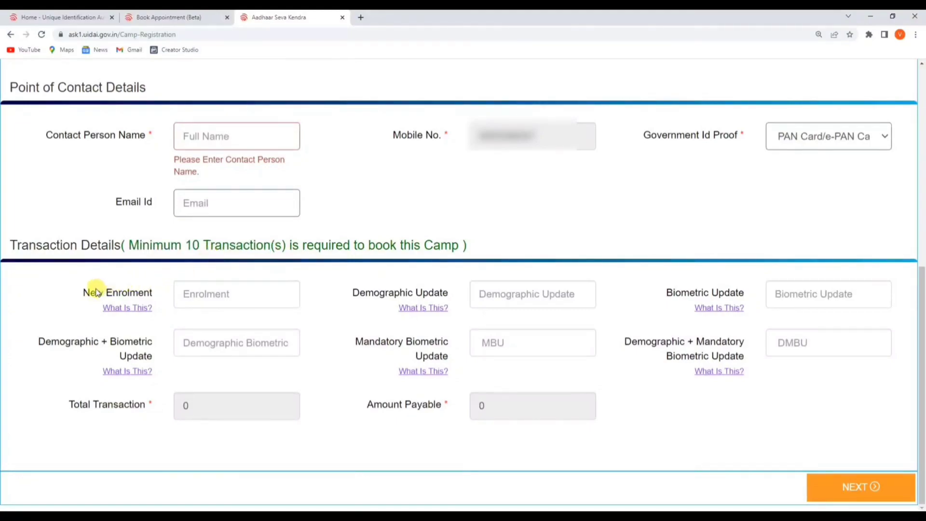
drag(86, 294, 149, 295)
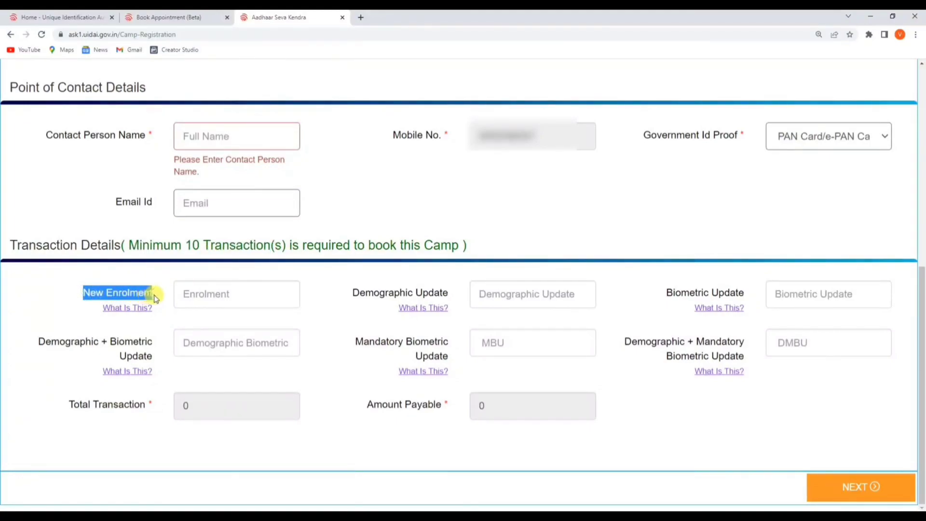
click(212, 293)
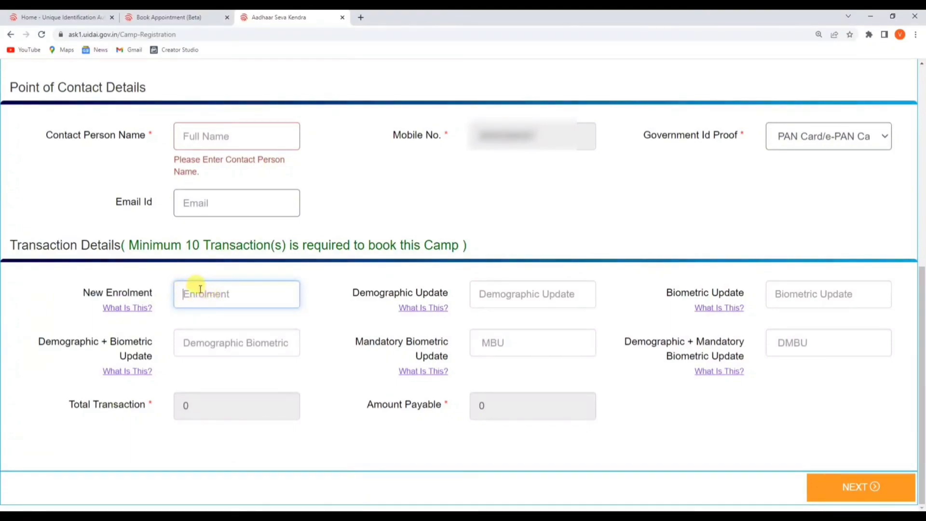
text(0)
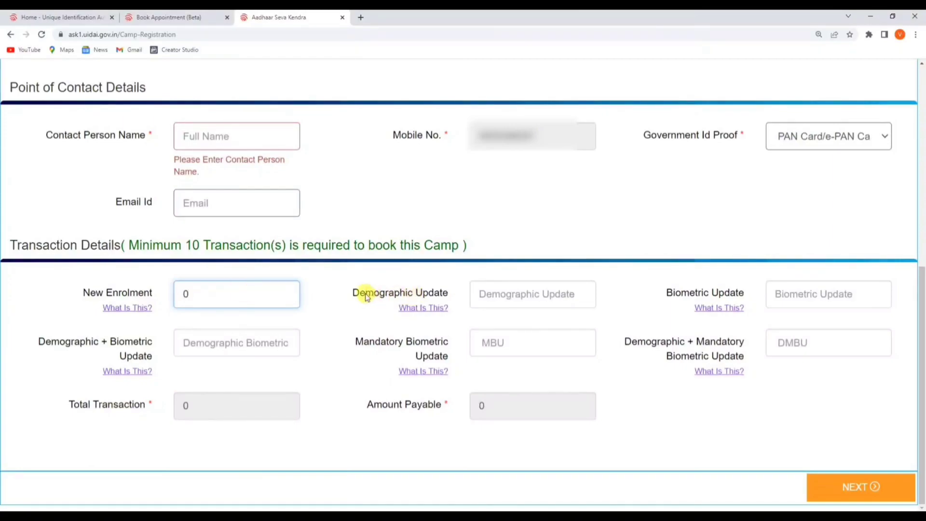
Read the explanation and fee of the Demographic Update, and set its count to 8
drag(352, 292, 449, 297)
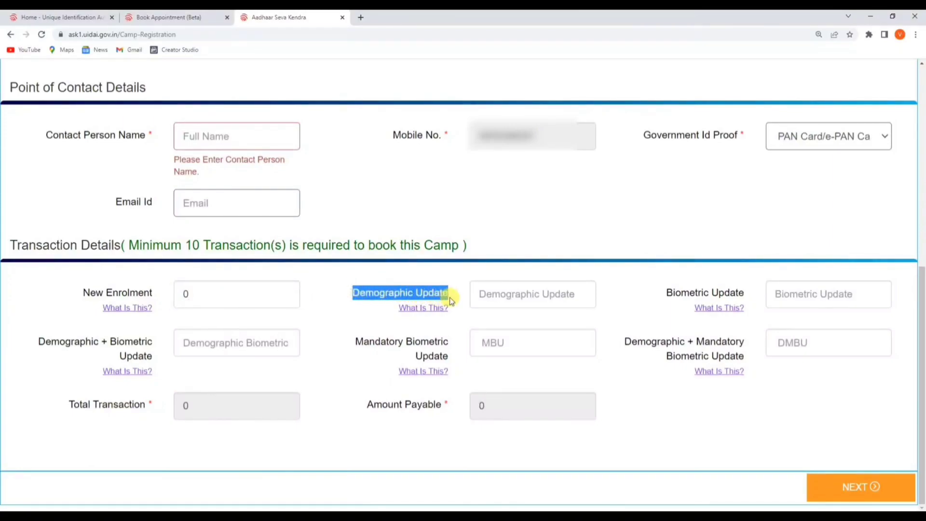
click(413, 309)
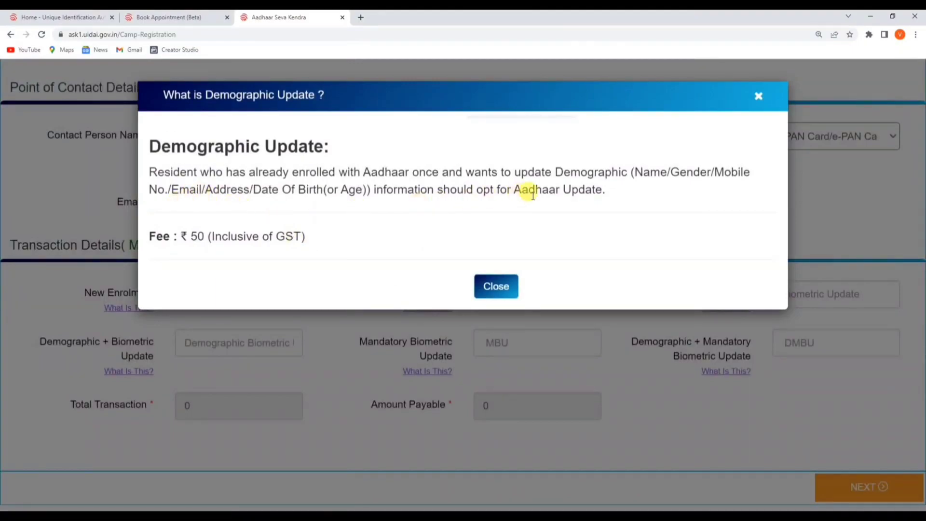
drag(636, 172, 676, 182)
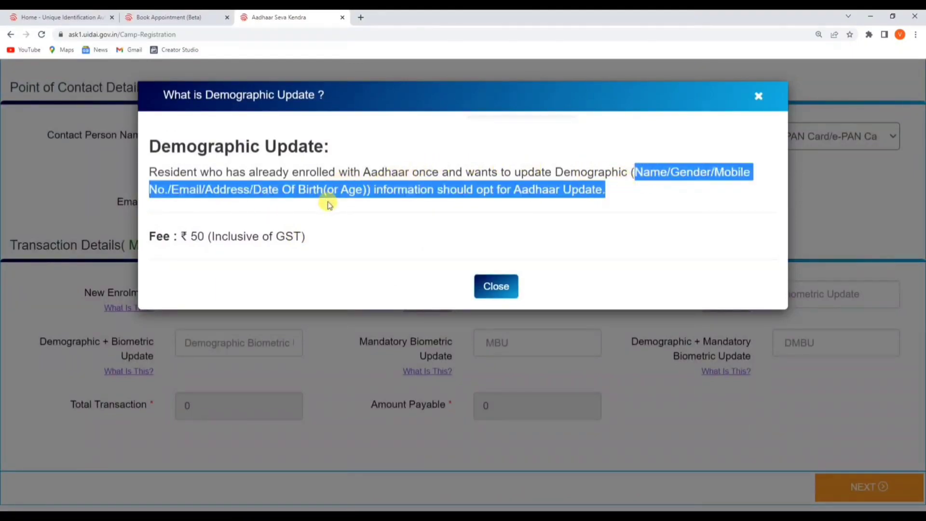
click(389, 201)
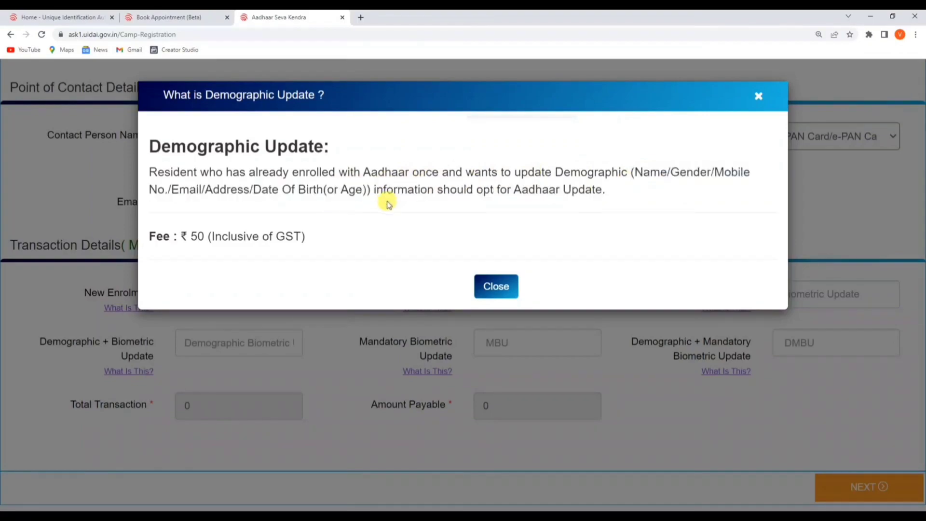
drag(716, 170, 205, 188)
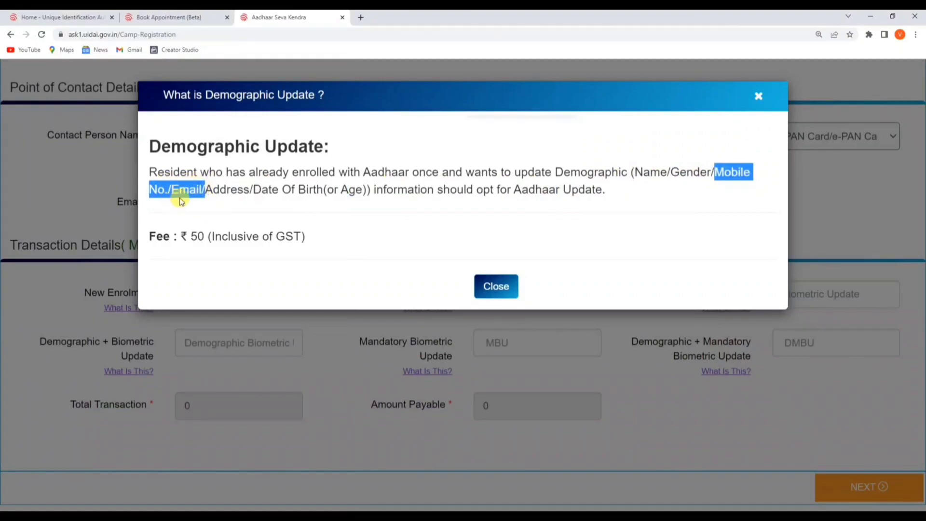
drag(187, 236, 207, 236)
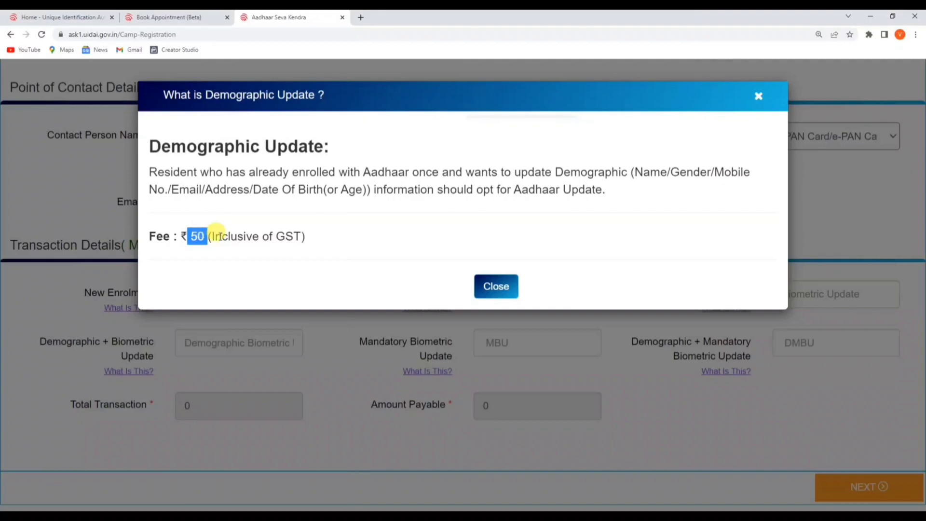
click(496, 290)
click(511, 291)
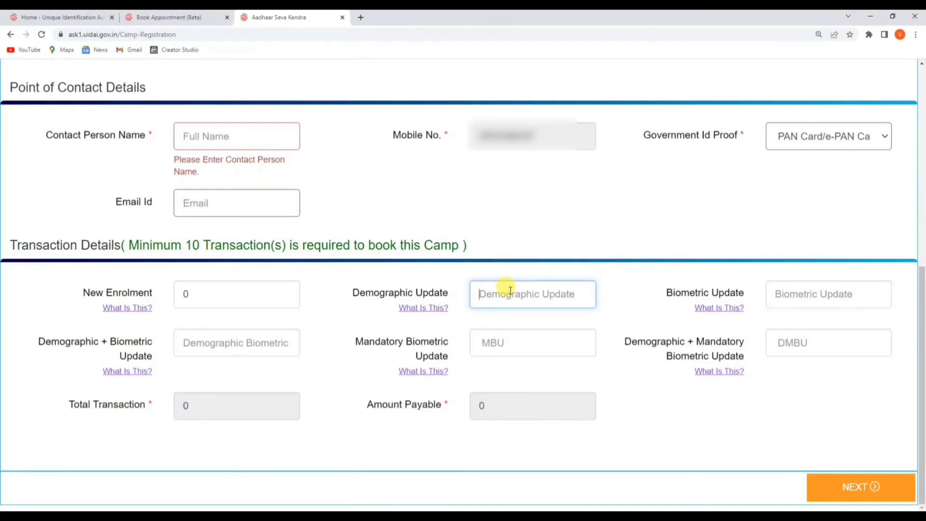
text(8)
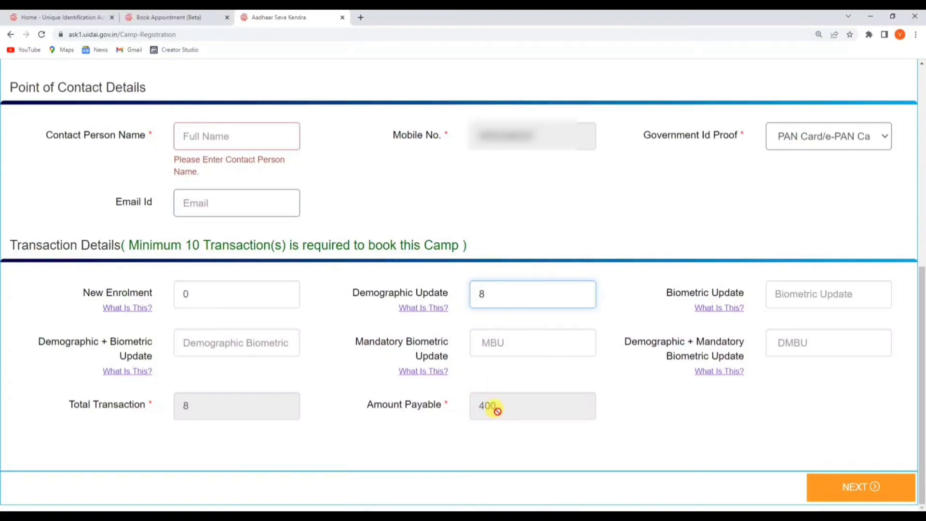
Read the explanation and fee of the Biometric Update, and set its count to 2
drag(667, 293, 752, 287)
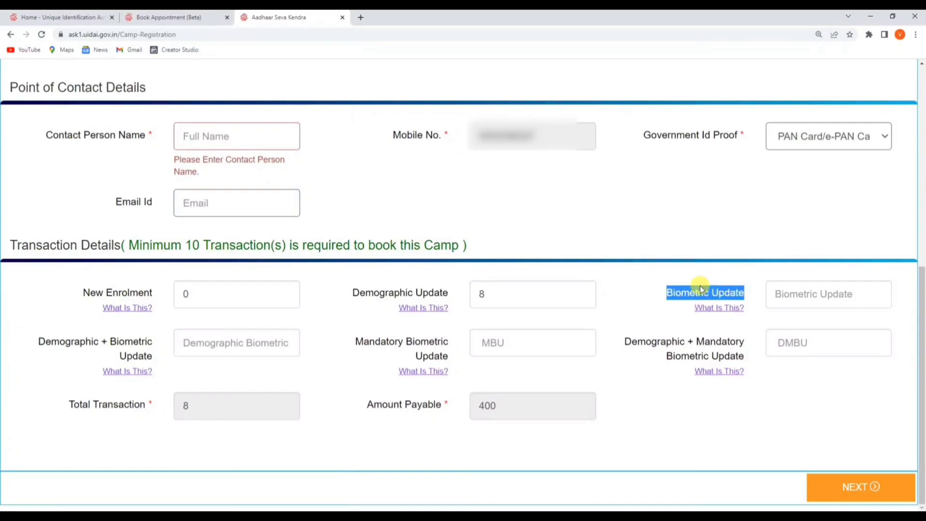
click(716, 310)
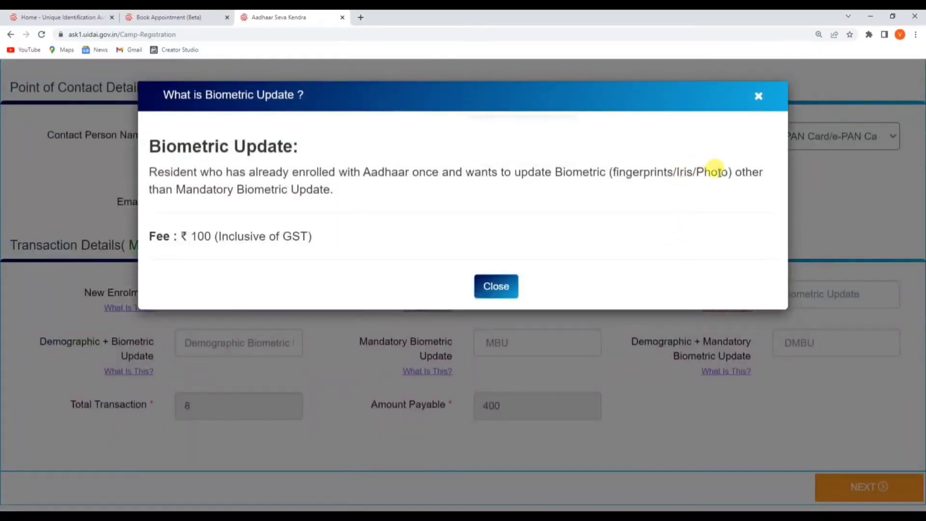
drag(696, 172, 732, 171)
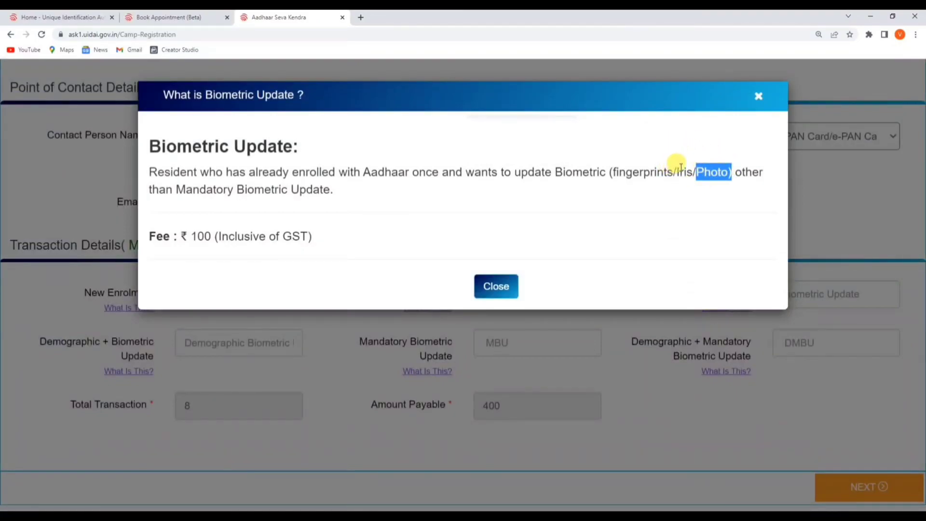
drag(187, 236, 219, 255)
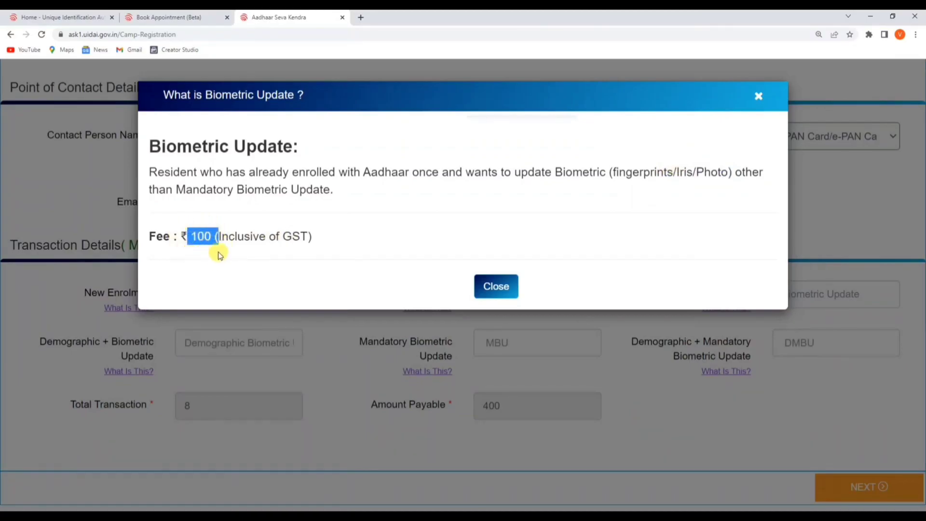
click(497, 287)
click(796, 292)
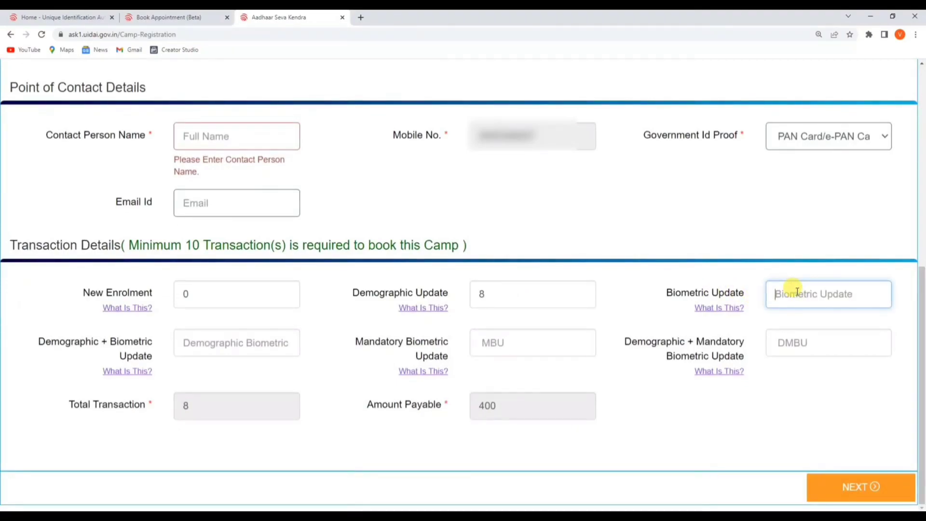
text(2)
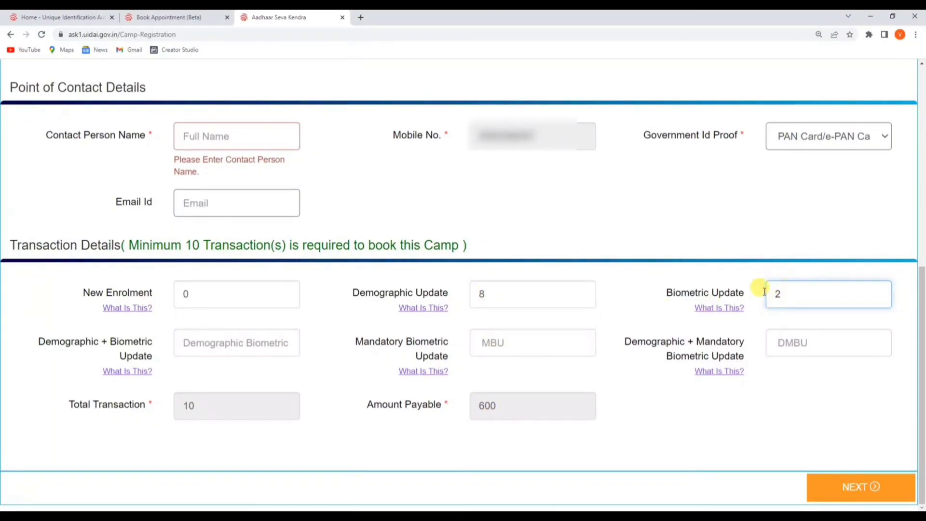
Leave the Demographic + Biometric Update count empty and proceed from the registration form to the Date Slot Details
click(185, 343)
drag(153, 357, 47, 346)
click(204, 337)
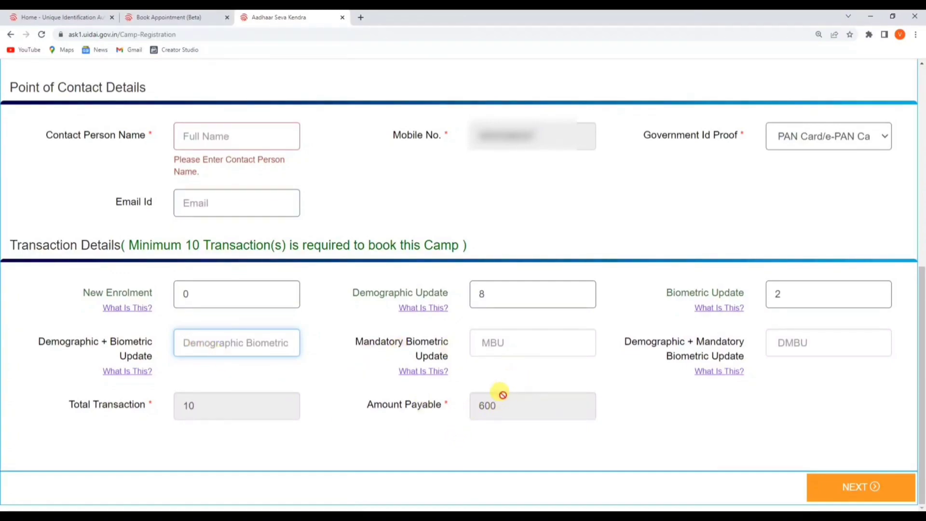
click(858, 493)
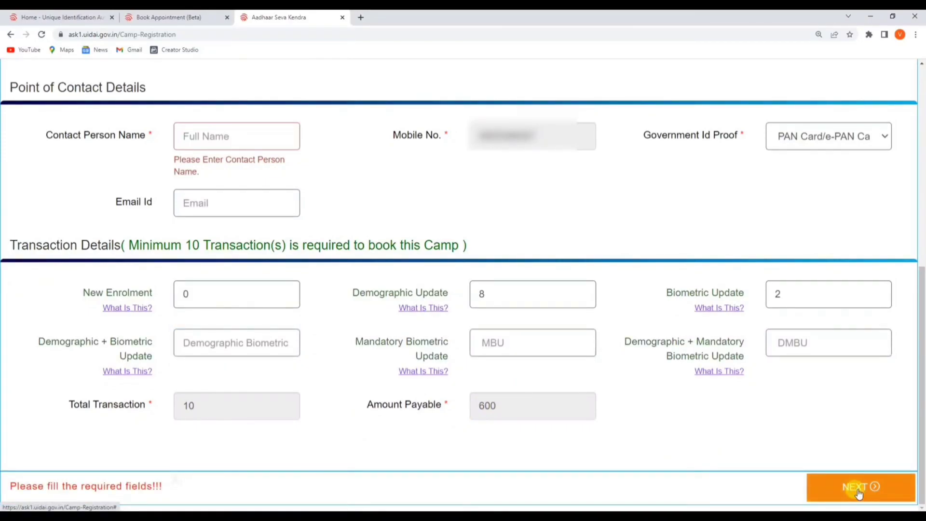
click(858, 493)
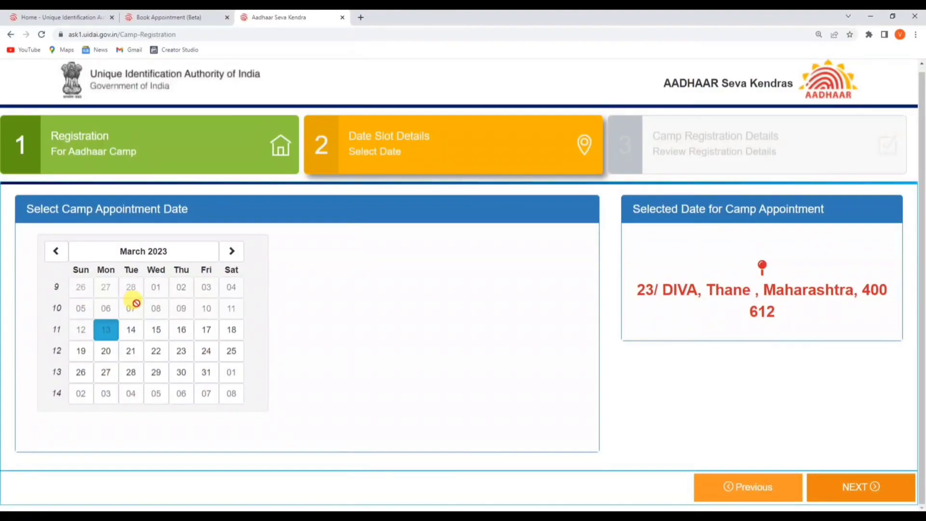
Choose 19 March 2023 as the camp appointment date and check the update counts and payable amount in the registration review
click(81, 352)
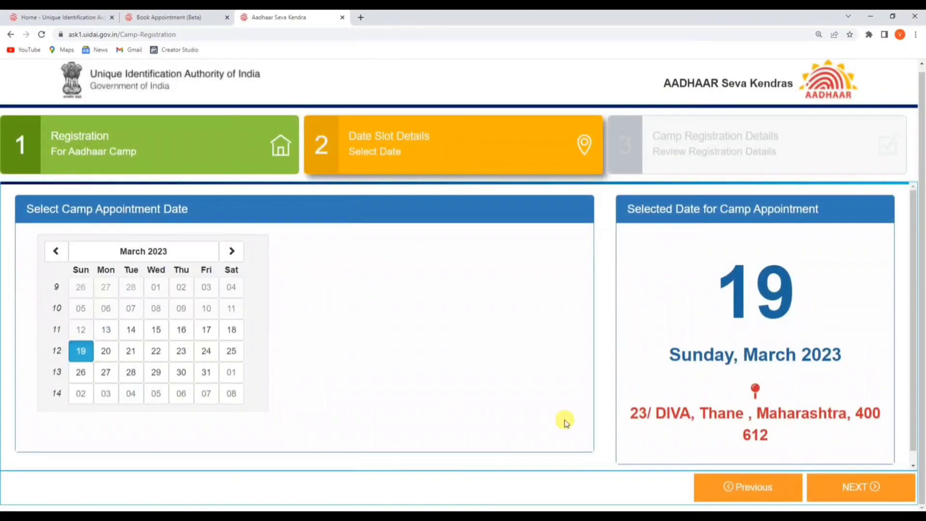
click(863, 492)
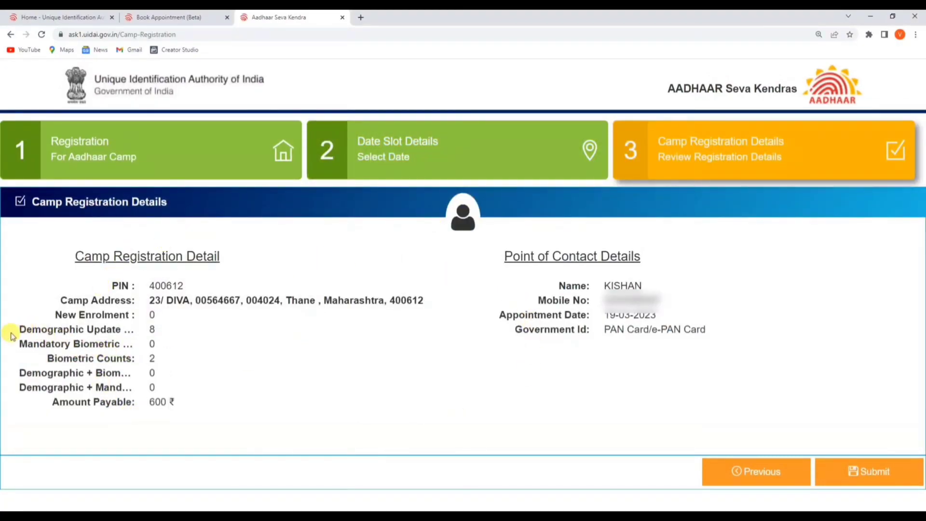
drag(21, 330, 60, 328)
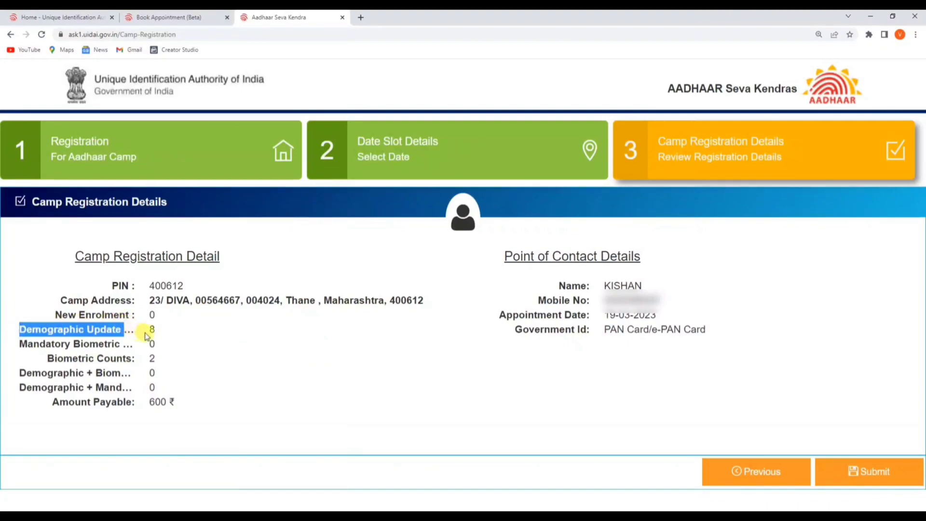
double_click(159, 332)
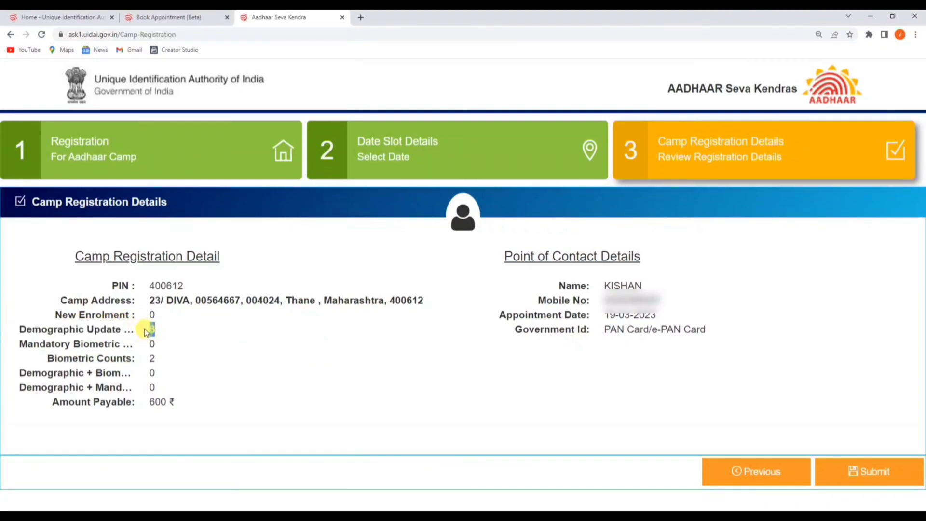
drag(45, 358, 152, 359)
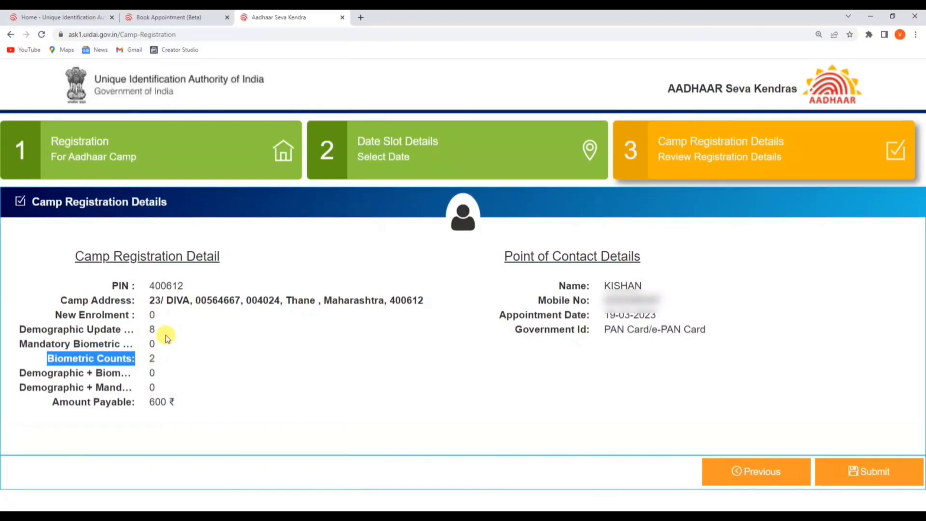
drag(149, 402, 164, 402)
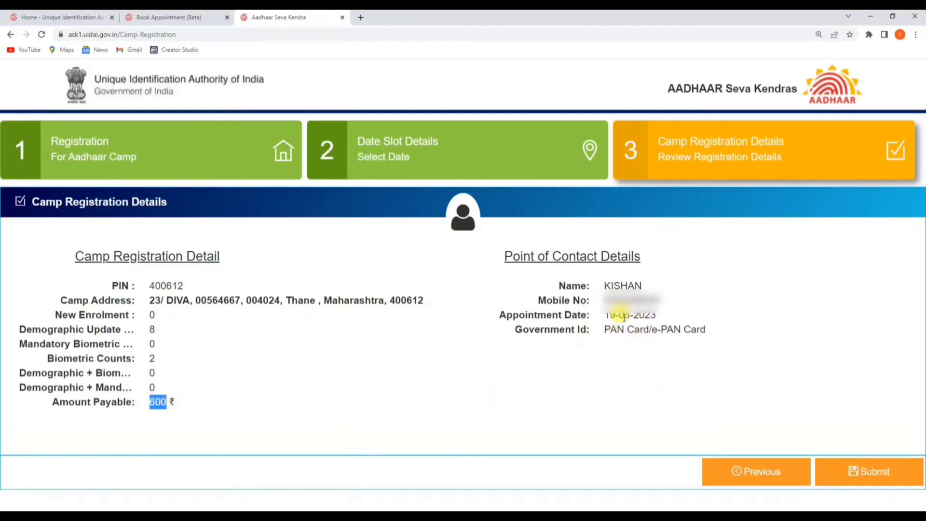
Submit the camp registration, confirm that the information is correct, and dismiss the payment notice
click(868, 475)
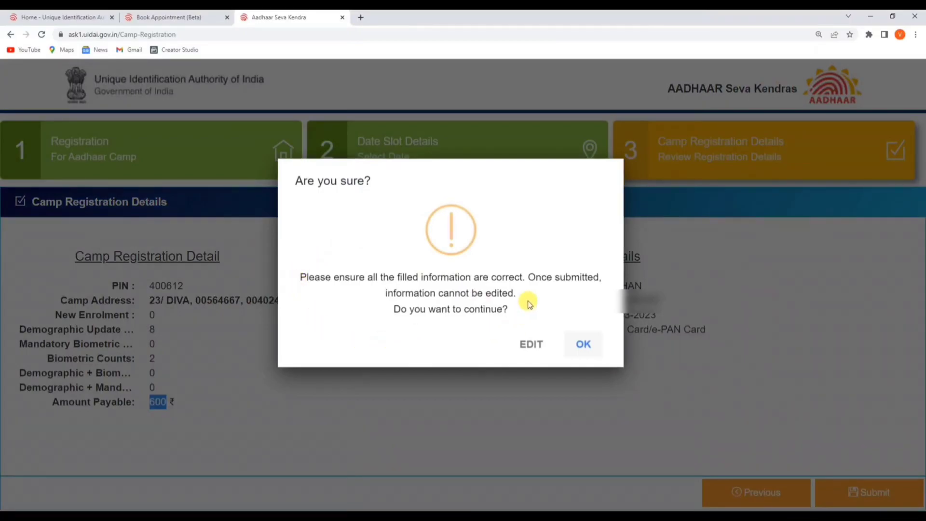
click(580, 344)
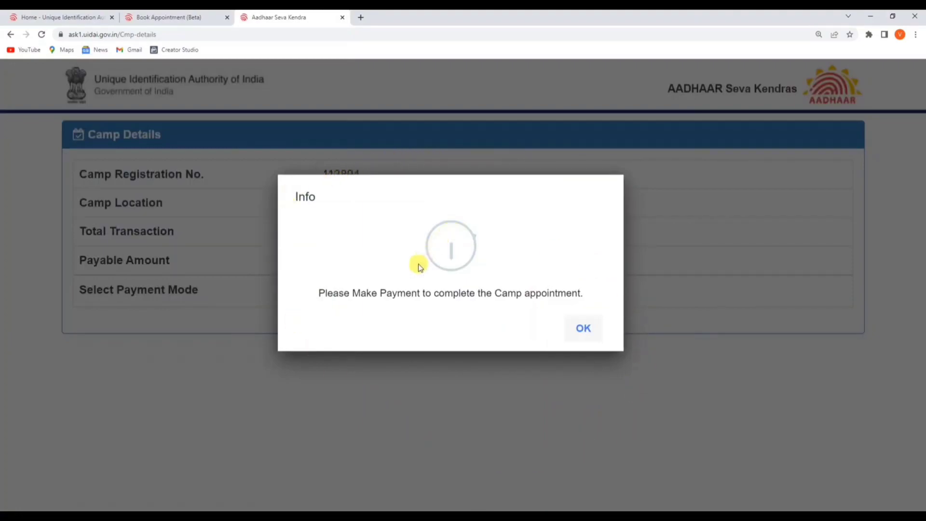
drag(318, 295, 470, 306)
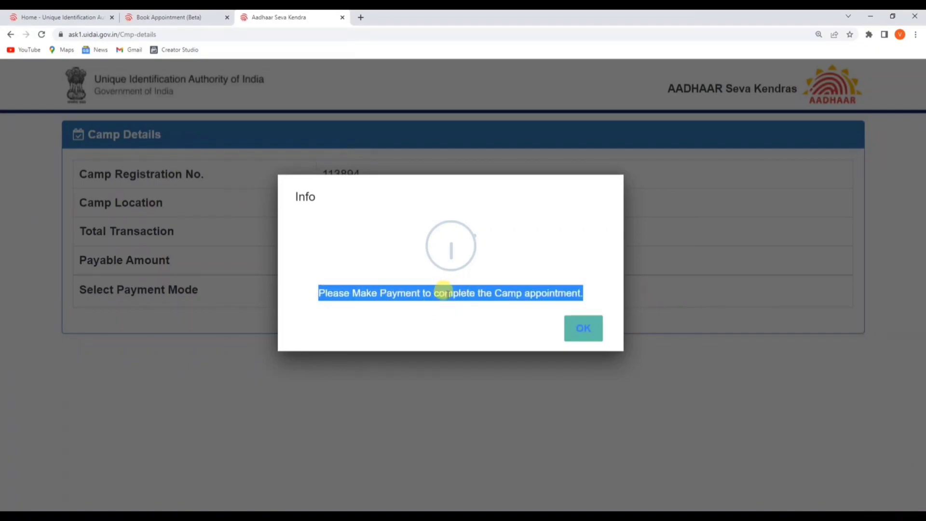
click(582, 331)
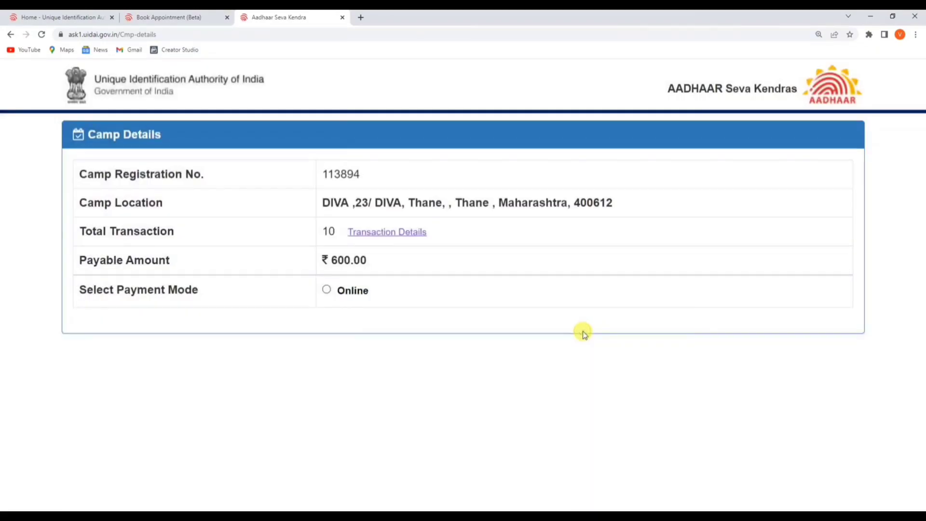
Start the online camp payment through PayU with the UPI mode, and open the Net Banking options on the payment page
drag(325, 260, 359, 260)
click(327, 290)
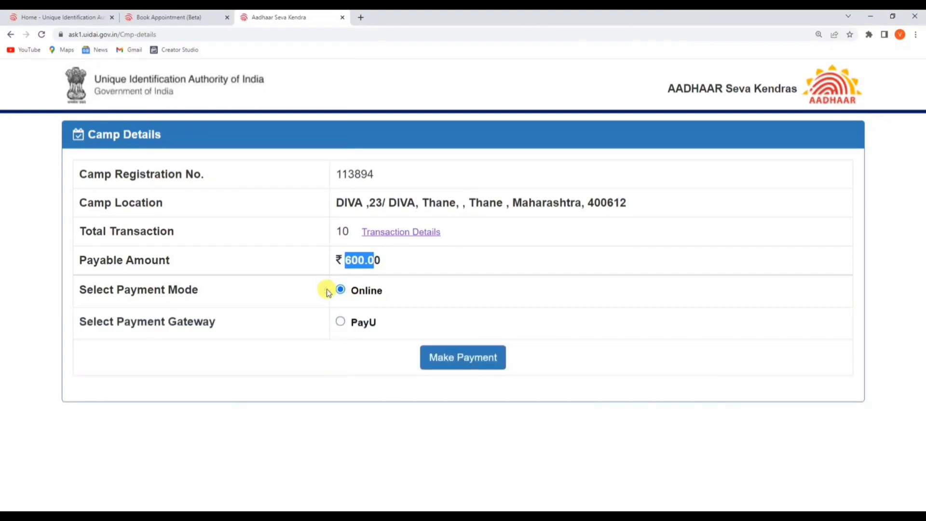
click(340, 321)
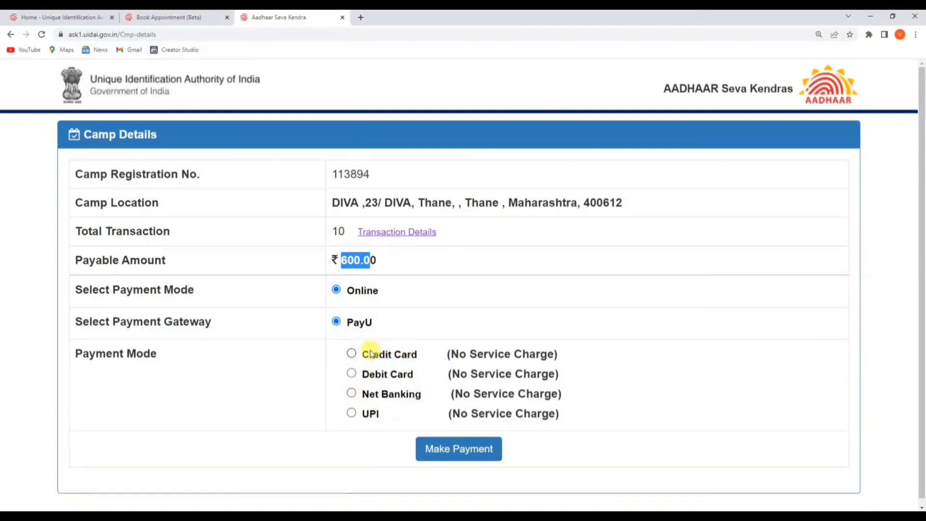
click(351, 414)
click(466, 457)
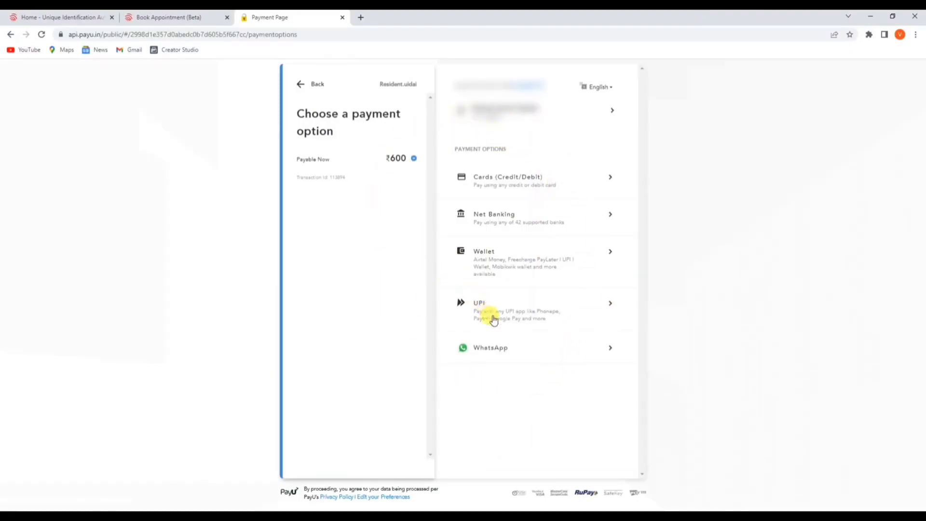
click(561, 218)
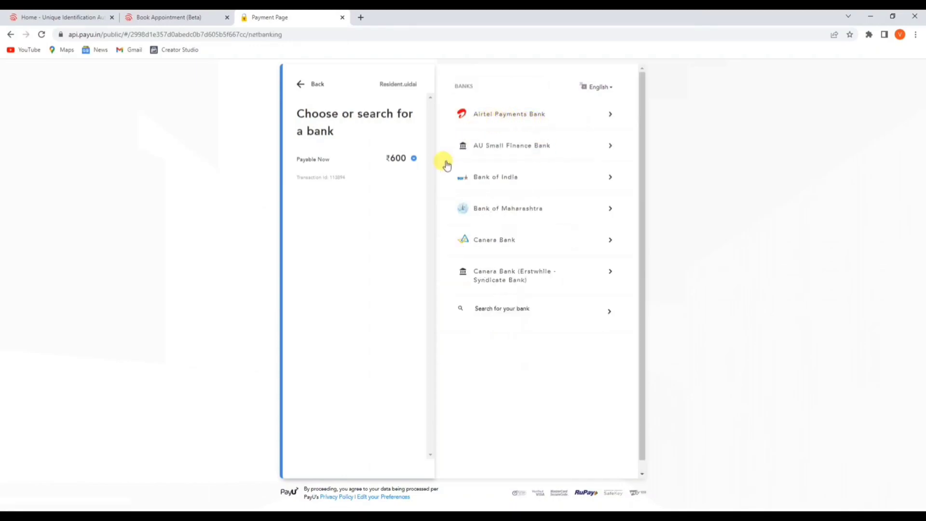